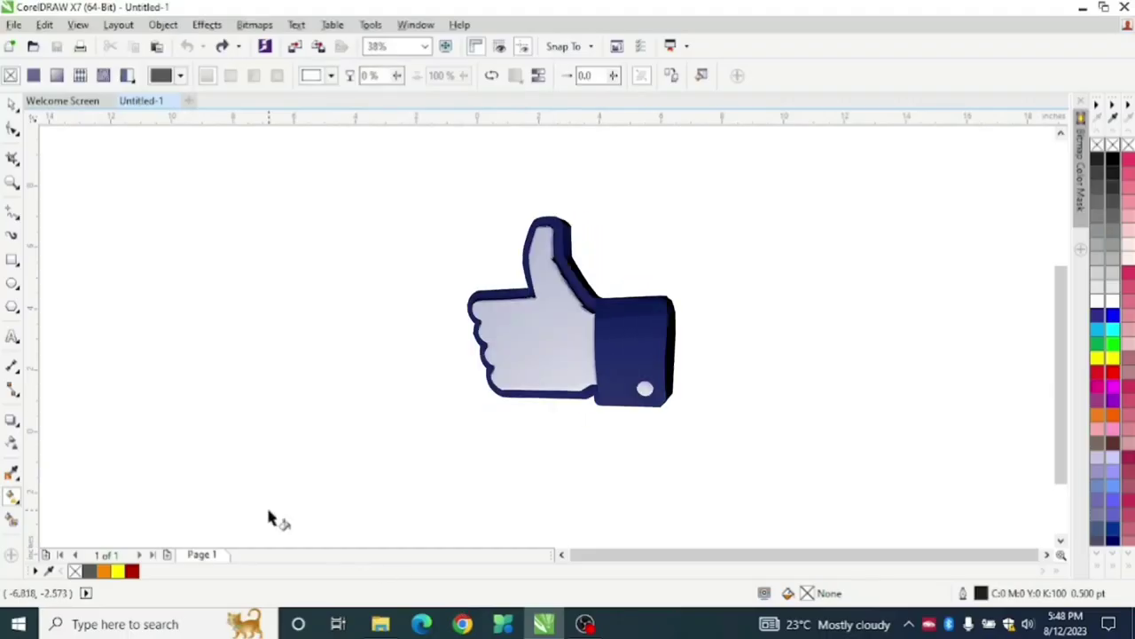
- Select the Freehand tool to begin drawing lines on the empty Untitled-1 page
left_click(12, 216)
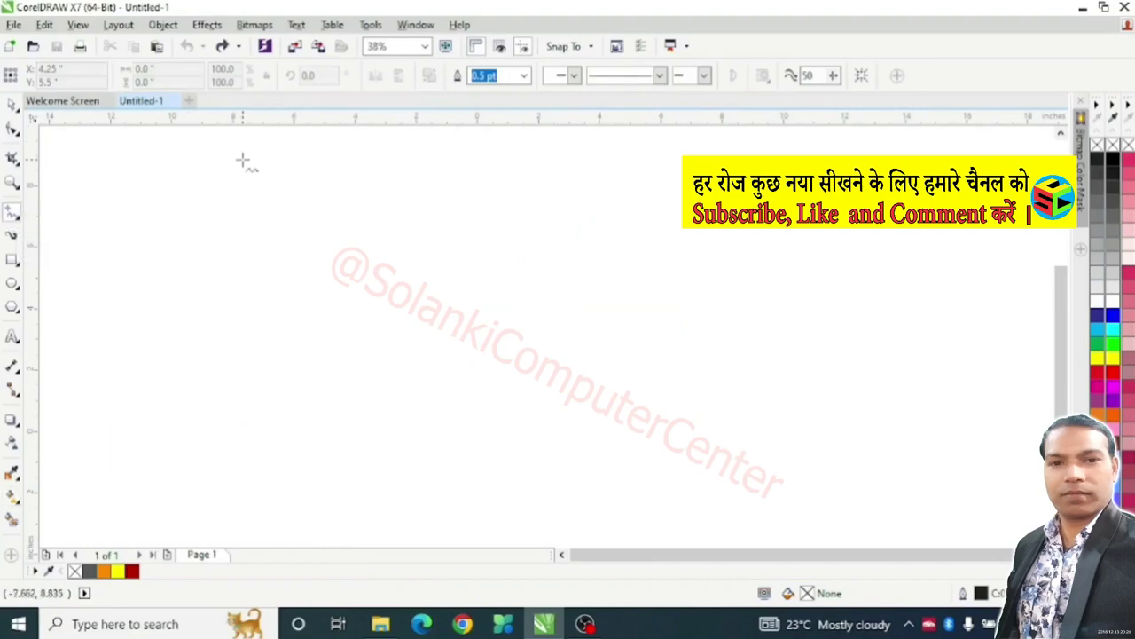
- Draw a vertical two-node line, convert it to a curve, and bend it into an S
left_click(243, 160)
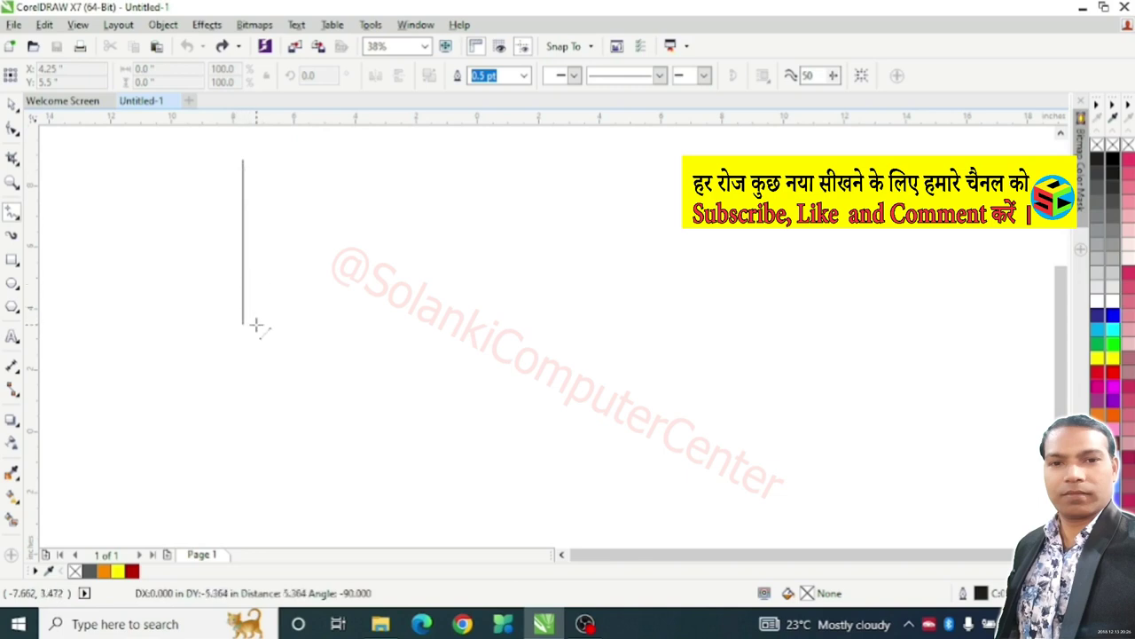
left_click(255, 326, "ctrl")
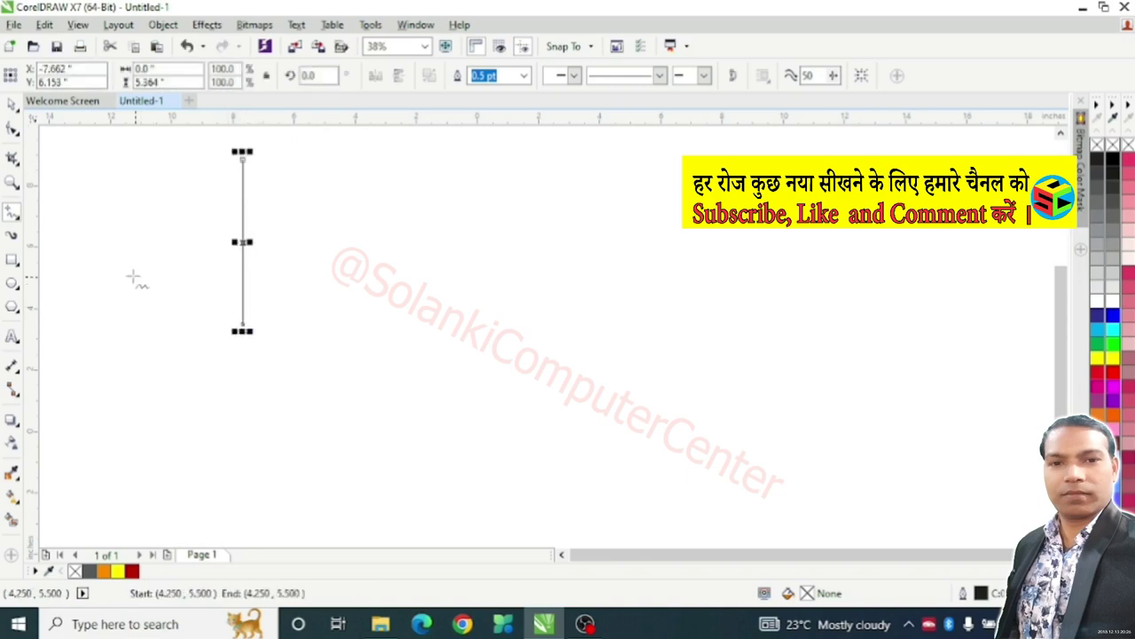
left_click(13, 130)
left_click(13, 131)
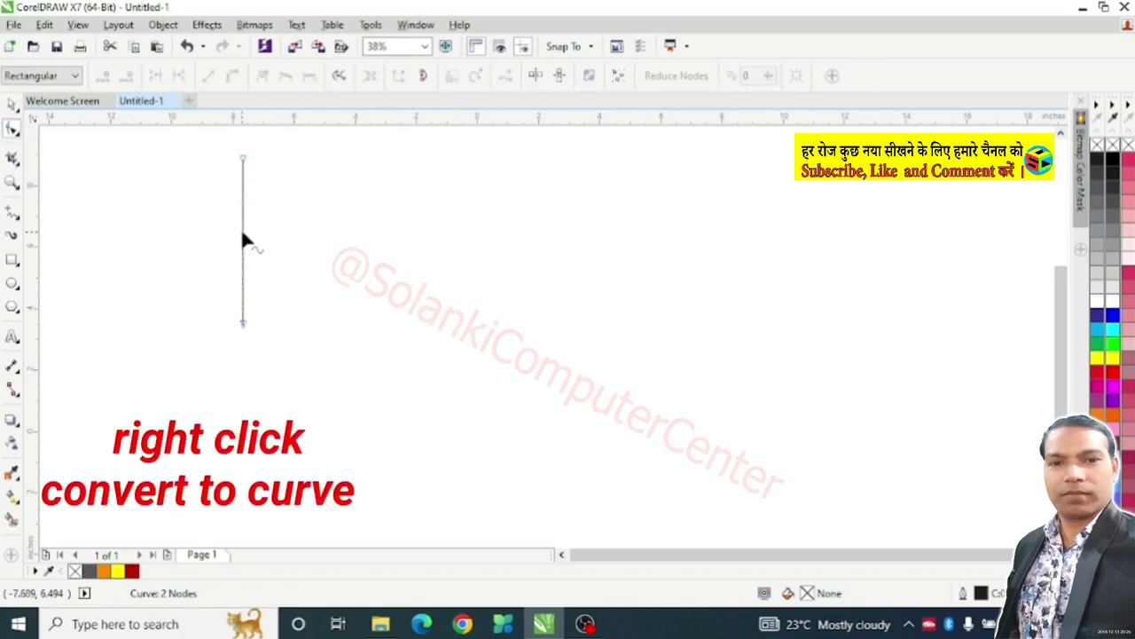
right_click(242, 231)
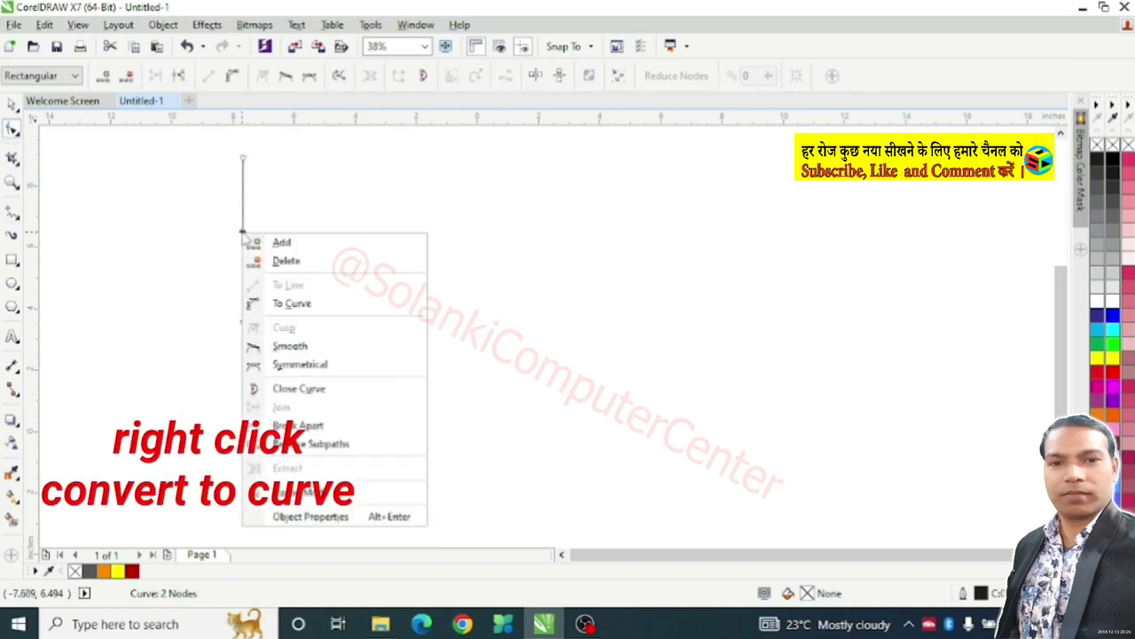
left_click(292, 304)
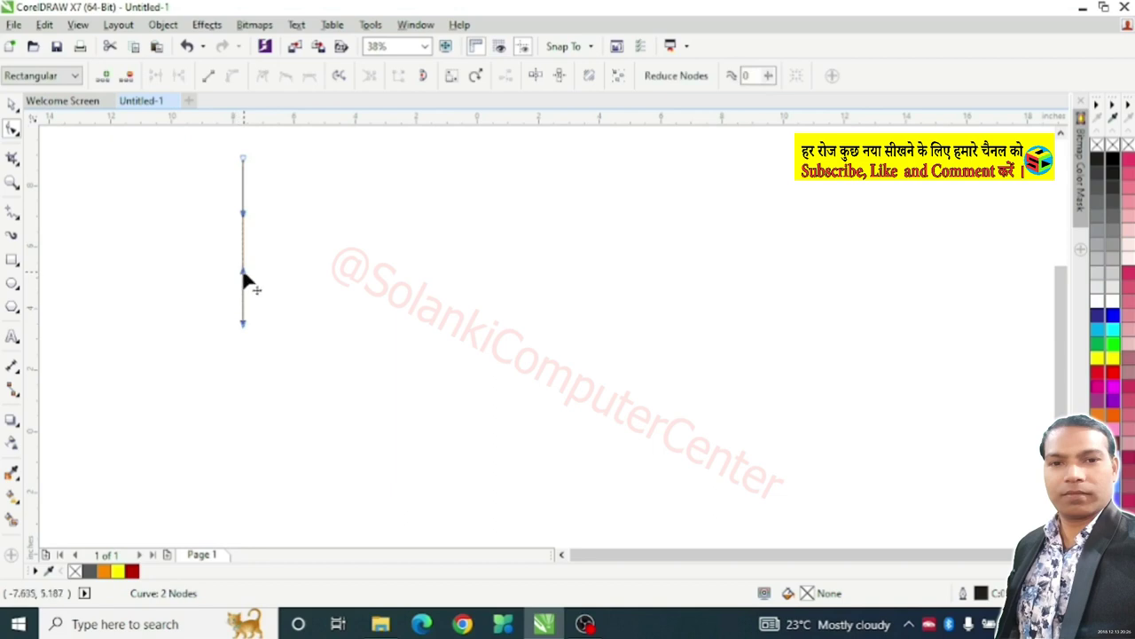
left_click_drag(243, 273, 191, 261)
left_click_drag(242, 216, 291, 224)
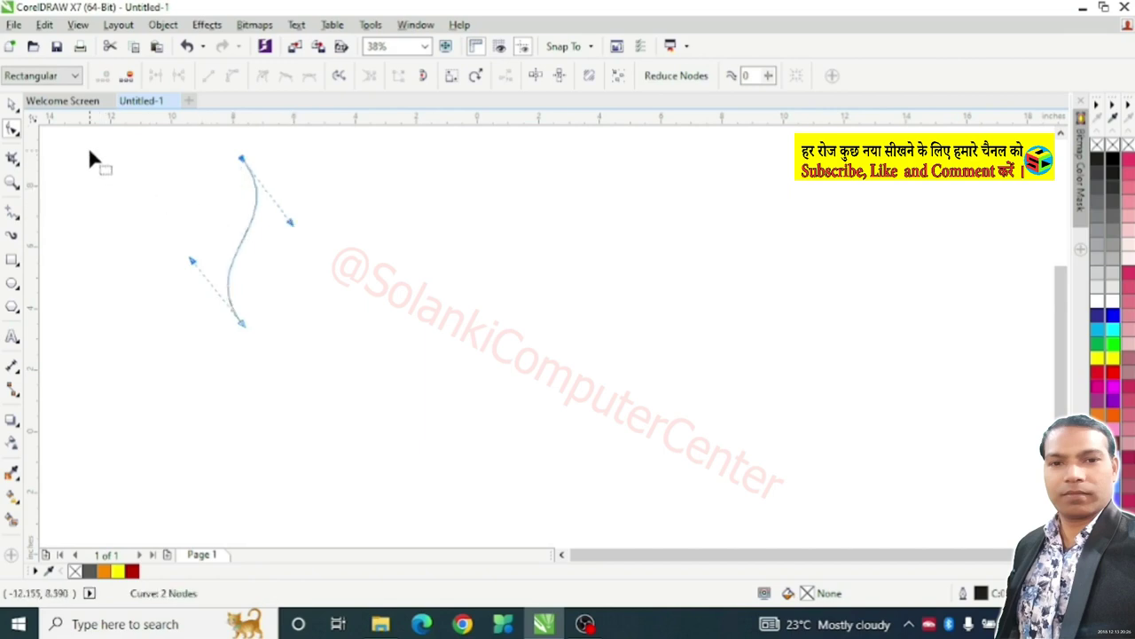
- Put the curve's rotation centre at its bottom end and rotate a copy 15°
left_click(12, 104)
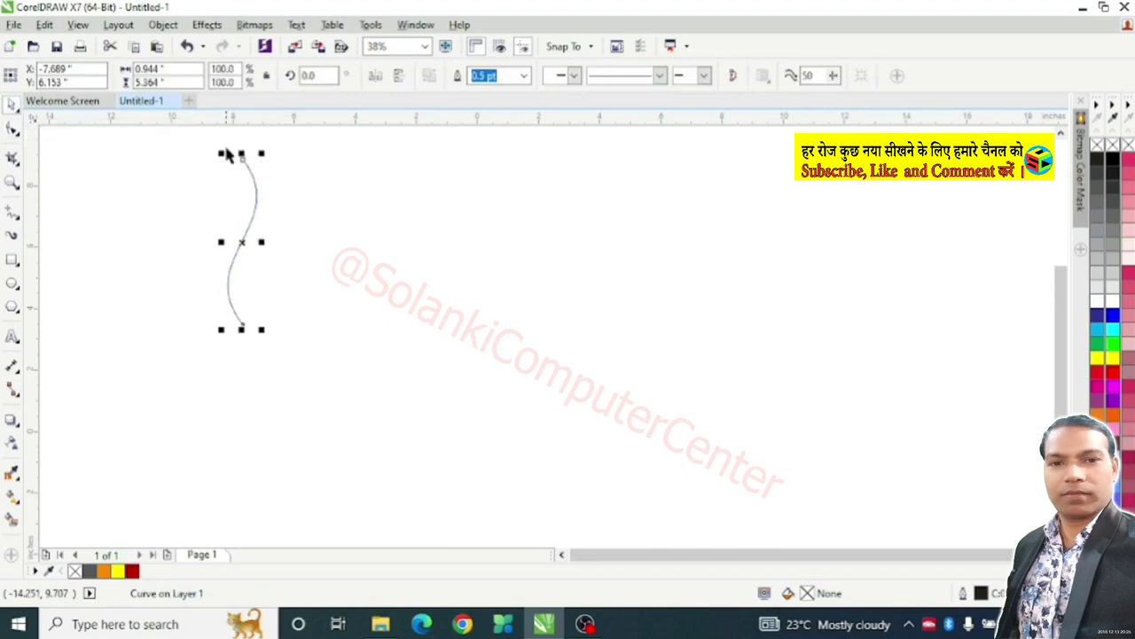
left_click(240, 240)
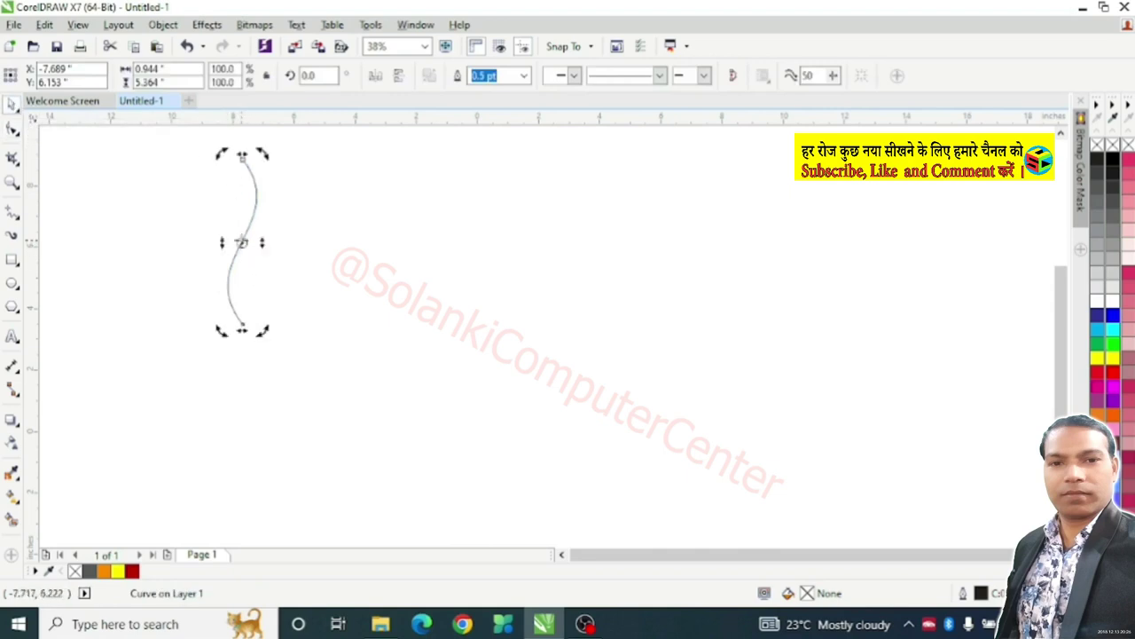
mouse_move(241, 242)
left_mouse_down()
mouse_move(240, 342)
mouse_move(242, 325)
left_mouse_up()
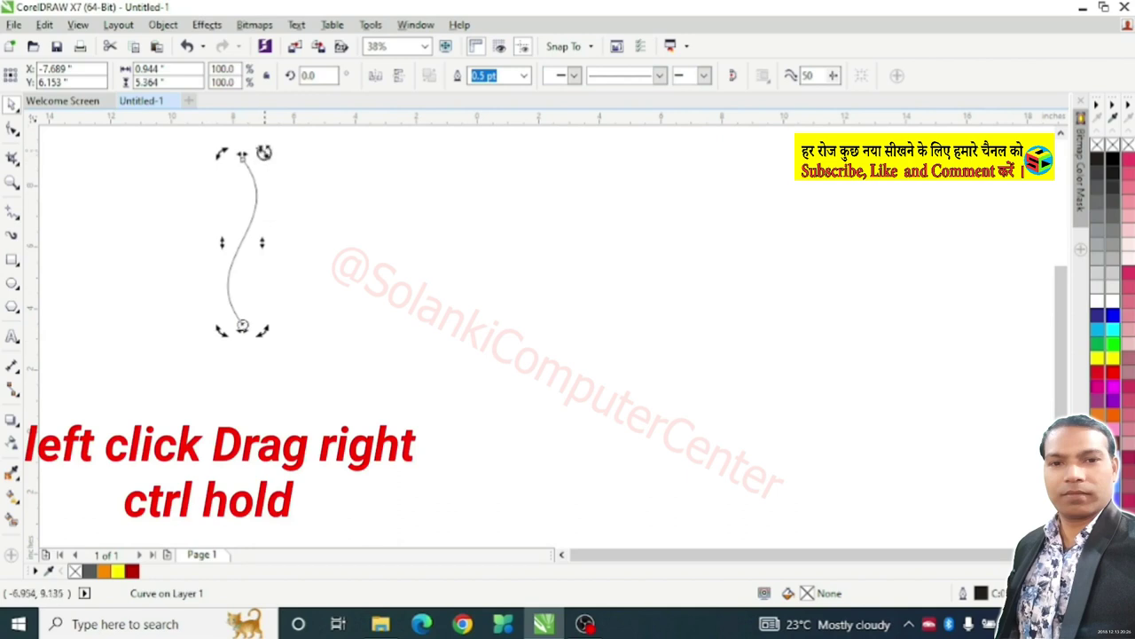
mouse_move(264, 153)
left_mouse_down()
mouse_move(326, 176)
mouse_move(293, 157)
left_mouse_up()
- Repeat the 15° rotated copy to complete the 24-curve swirl, and select all curves
key("ctrl+r")
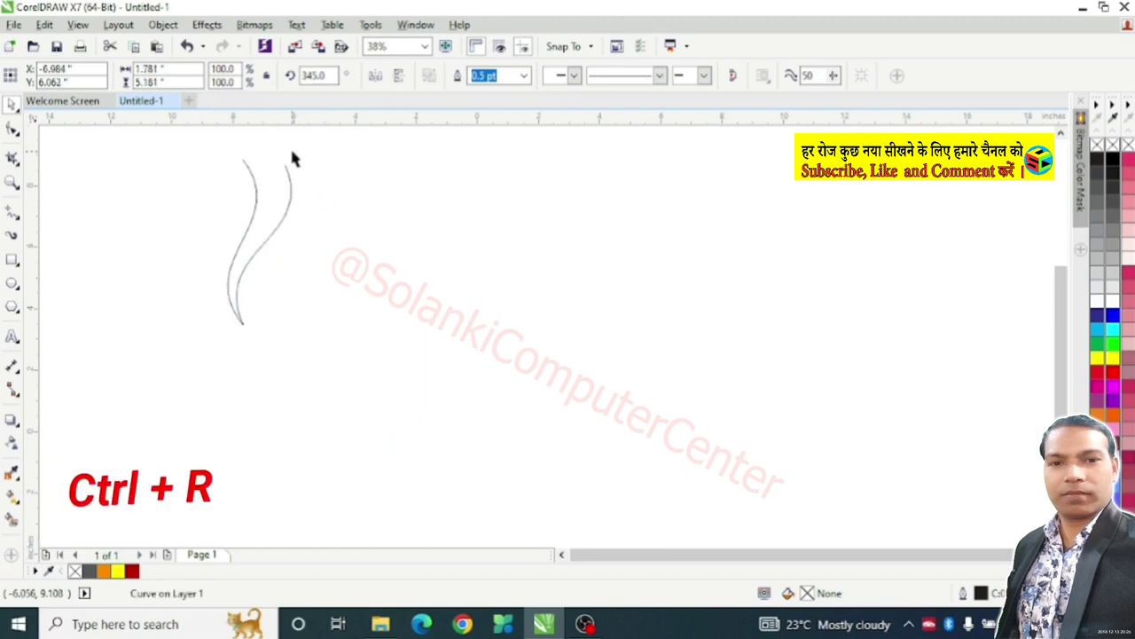
key("ctrl+r")
key("ctrl+r")
key("ctrl+r")
key("ctrl+r")
key("ctrl+r")
key("ctrl+r")
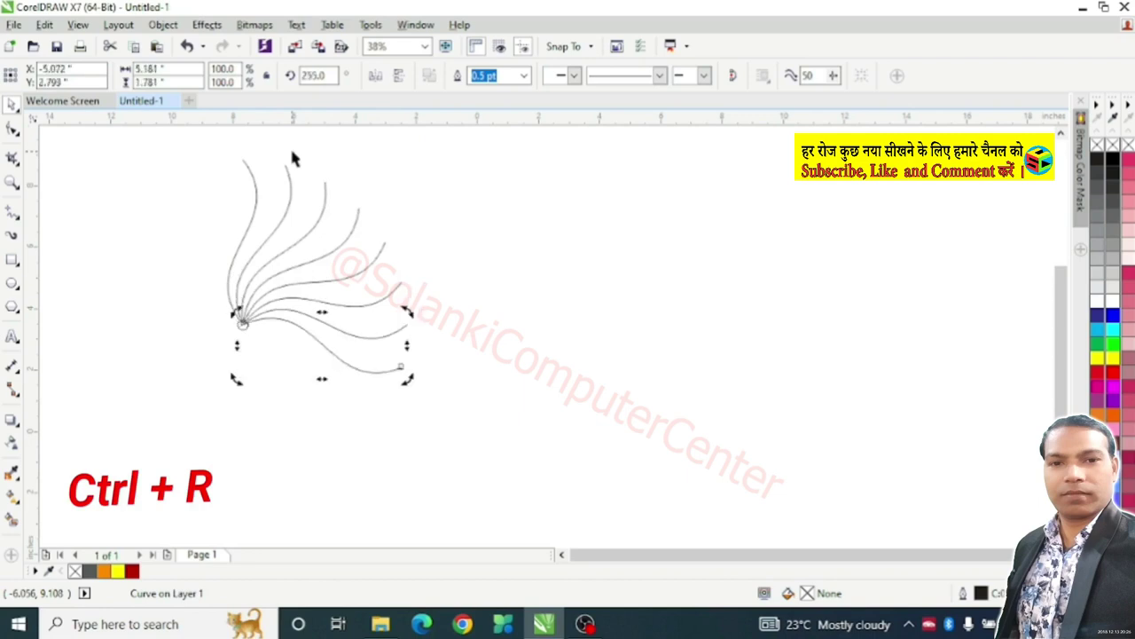
key("ctrl+r")
key("ctrl+r")
key("ctrl+r")
key("ctrl+r")
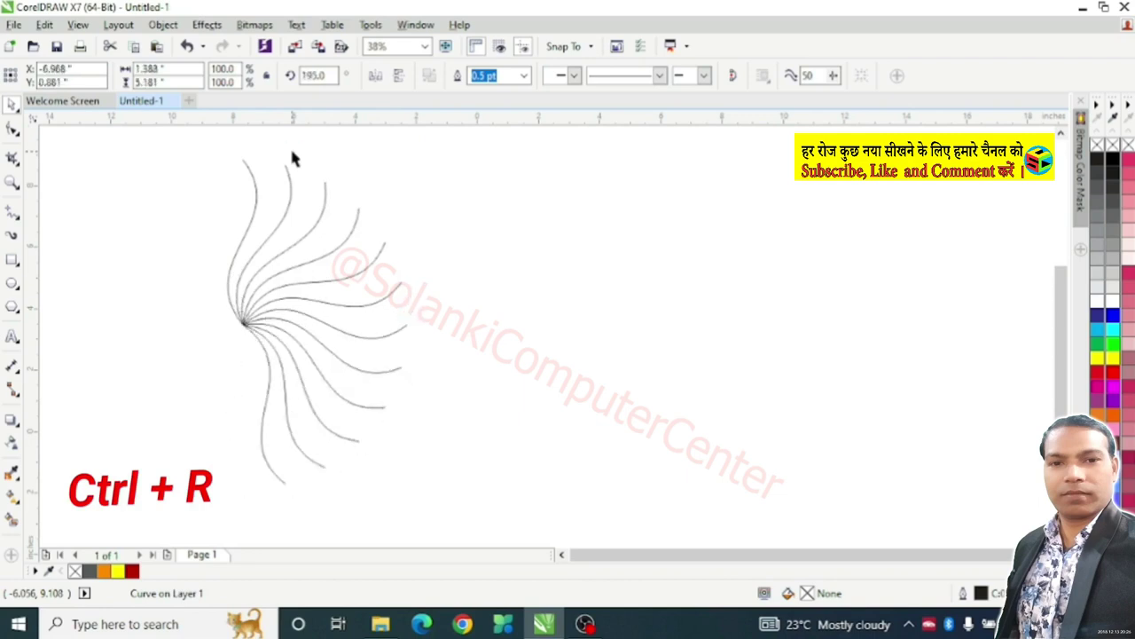
key("ctrl+r")
key("ctrl+r")
key("ctrl+r")
key("ctrl+r")
key("ctrl+r")
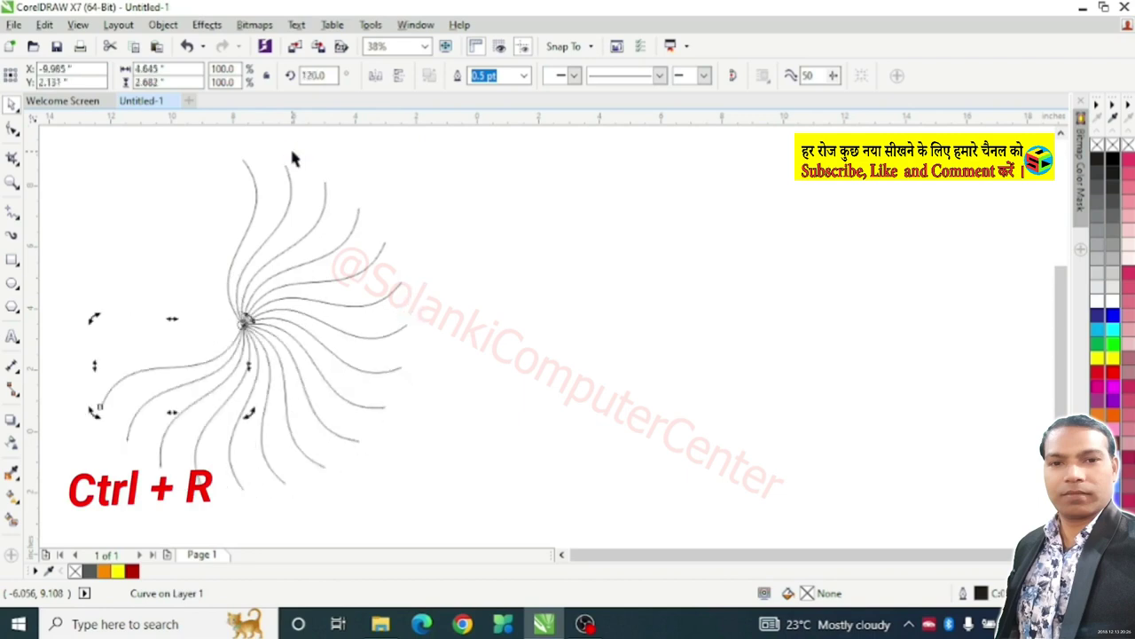
key("ctrl+r")
key("ctrl+r")
key("ctrl+r")
key("ctrl+r")
key("ctrl+r")
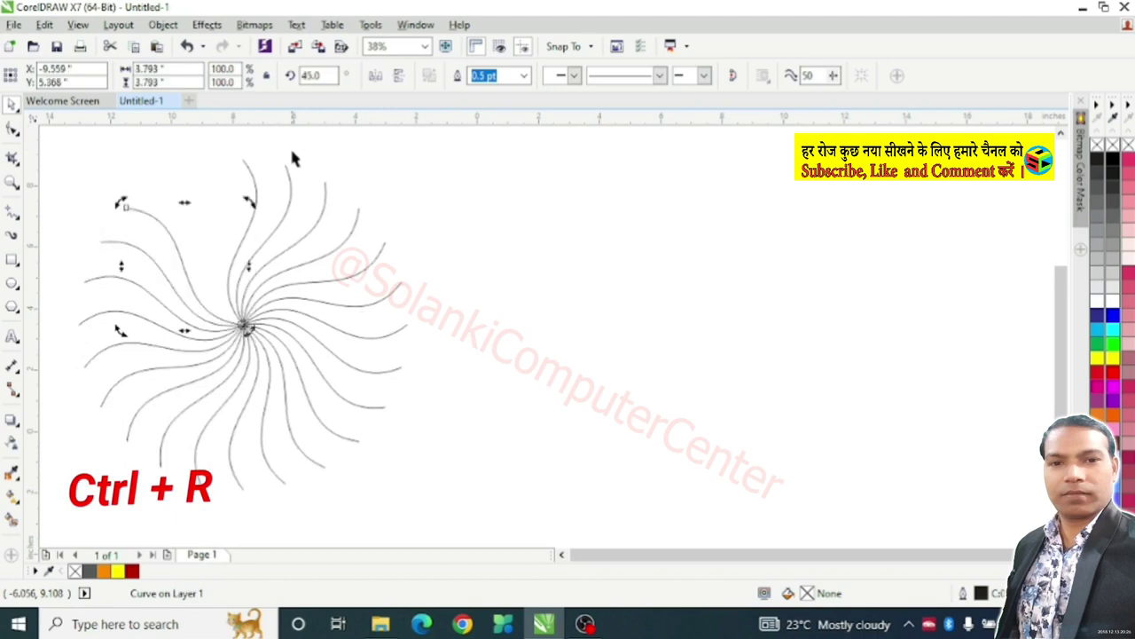
key("ctrl+r")
key("ctrl+r")
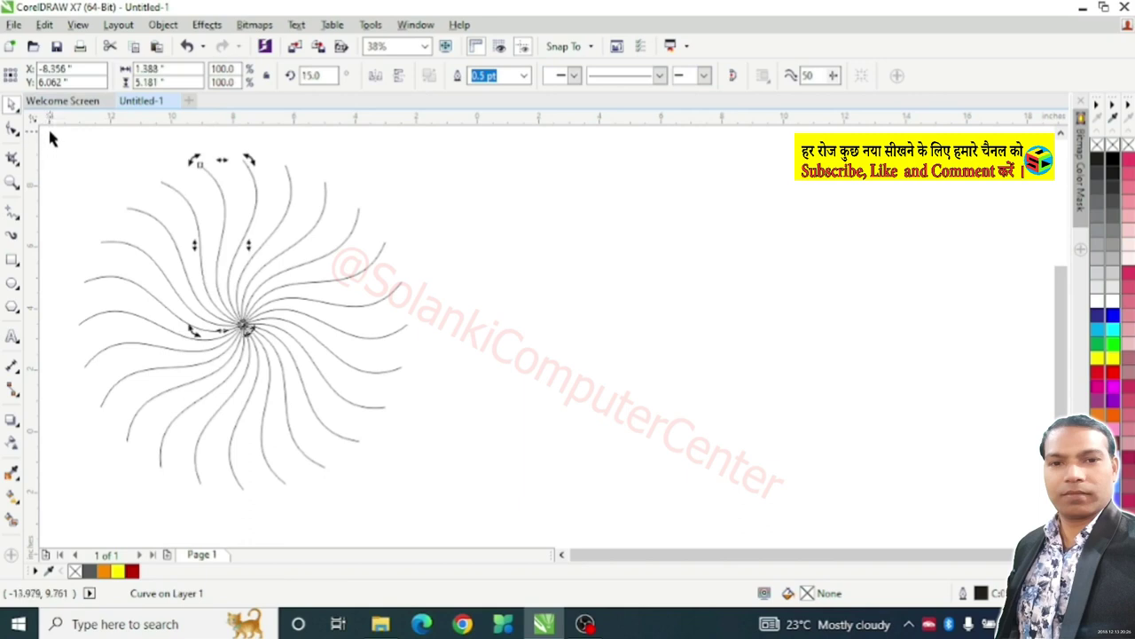
mouse_move(48, 132)
left_mouse_down()
mouse_move(150, 307)
mouse_move(351, 502)
left_mouse_up()
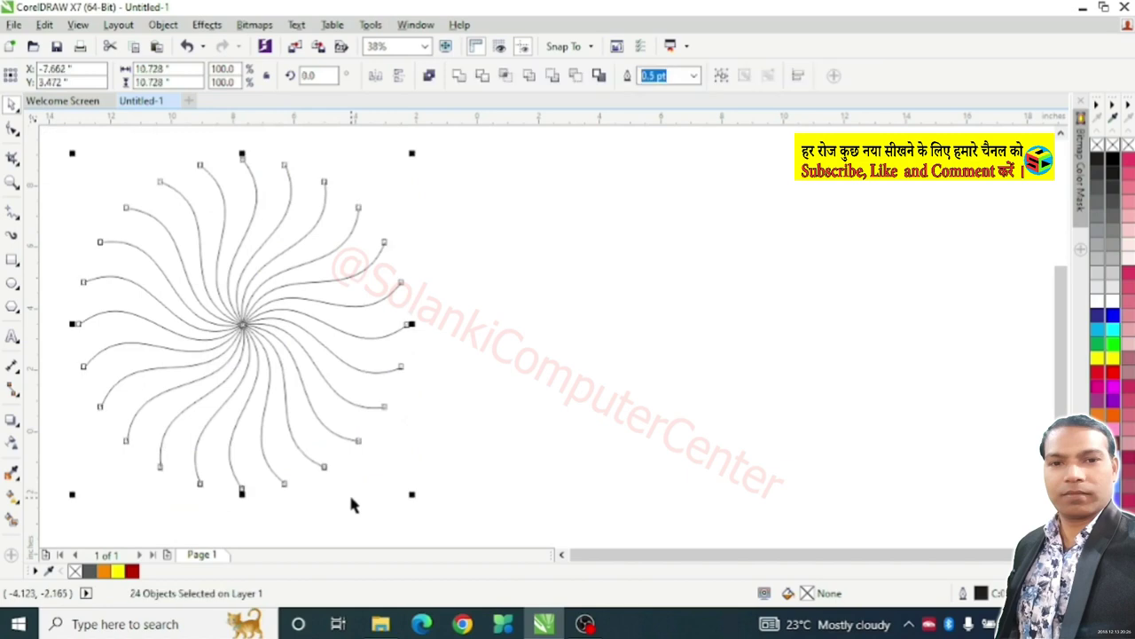
- Group the 24 curves, draw a 3.703-inch circle beside them, and select both
key("ctrl+g")
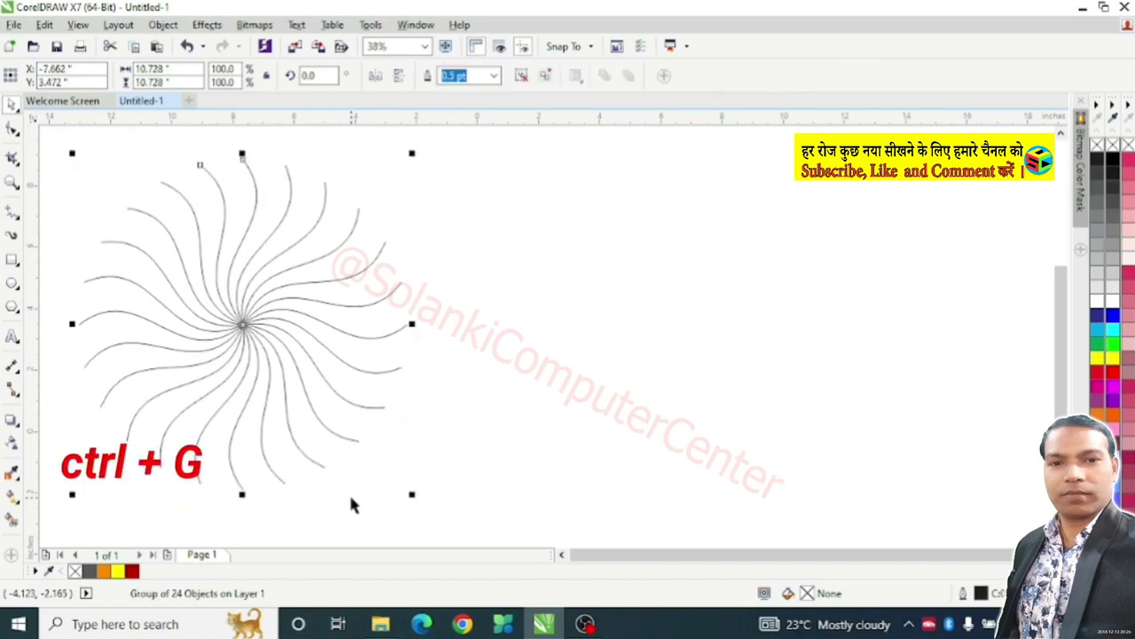
left_click(12, 284)
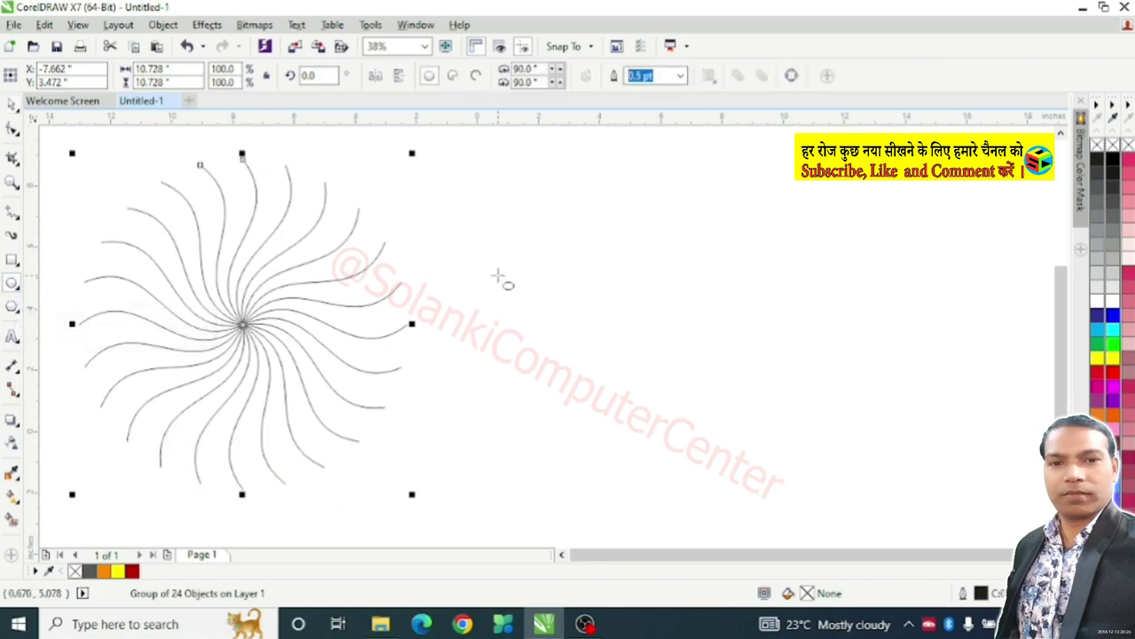
left_click_drag(499, 277, 616, 391)
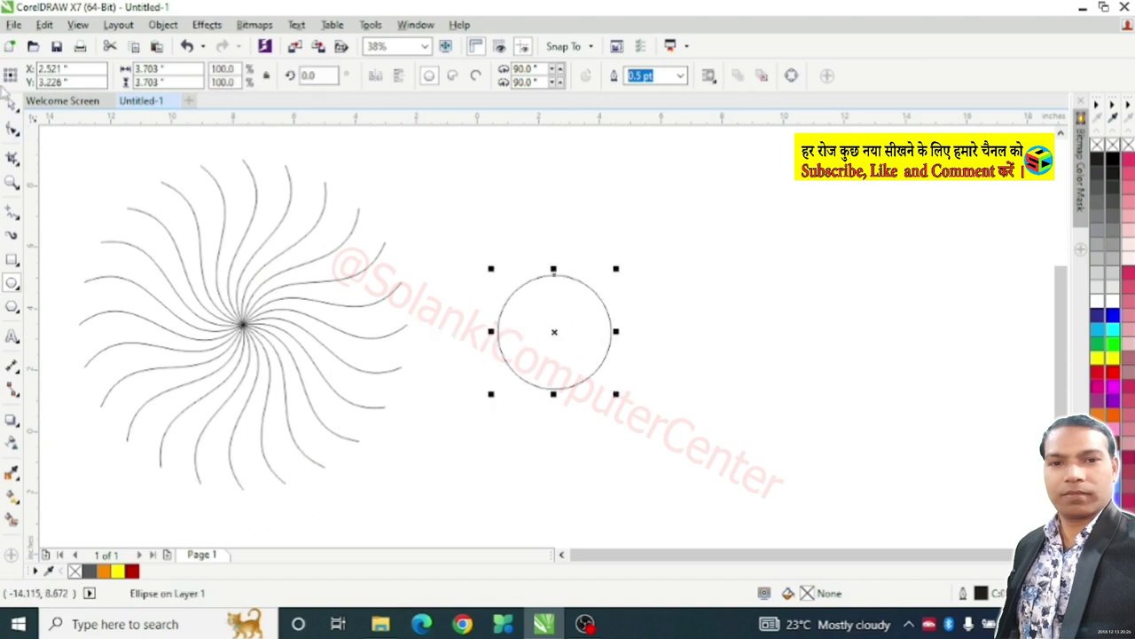
left_click(10, 104)
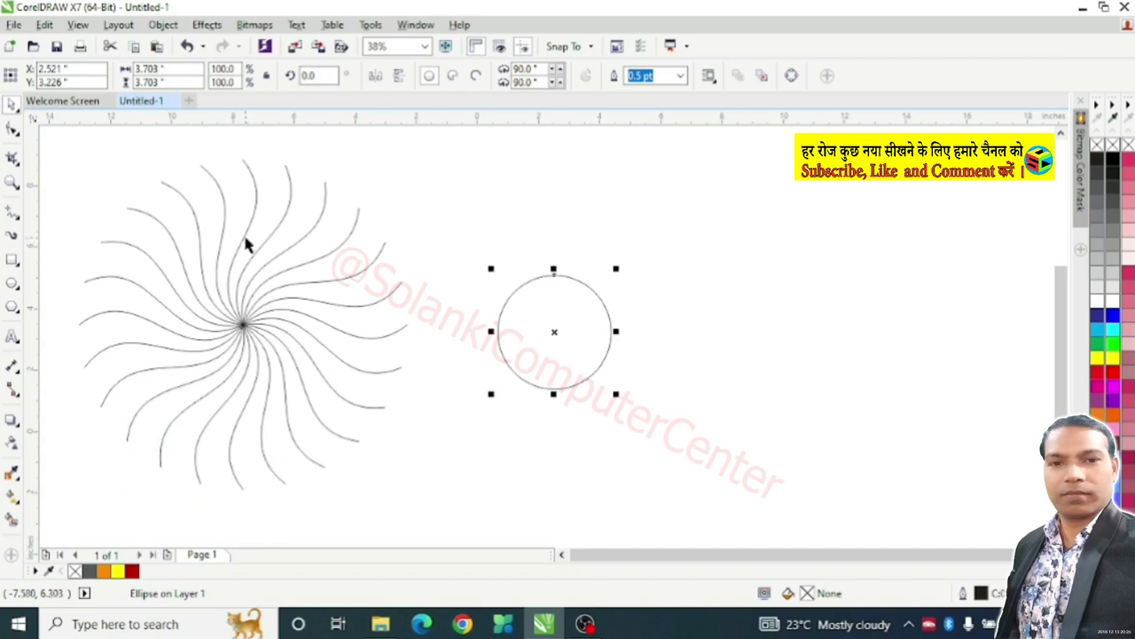
left_click(245, 238, "shift")
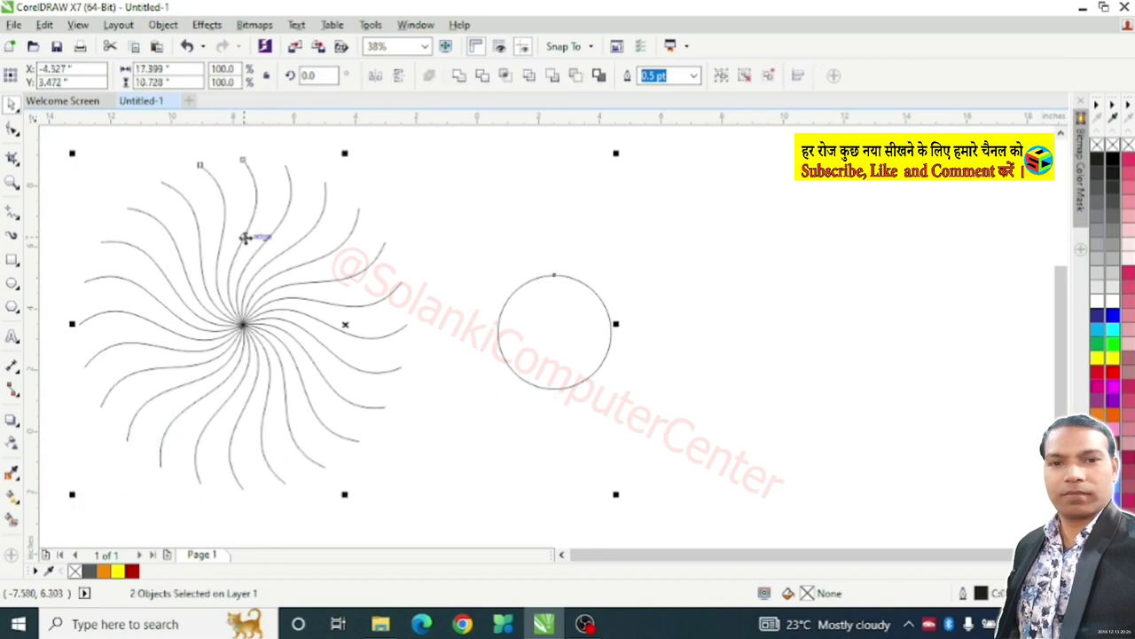
- Centre the circle on the swirl and enlarge it to 10.673 inches around all curves
key("c")
key("e")
key("e")
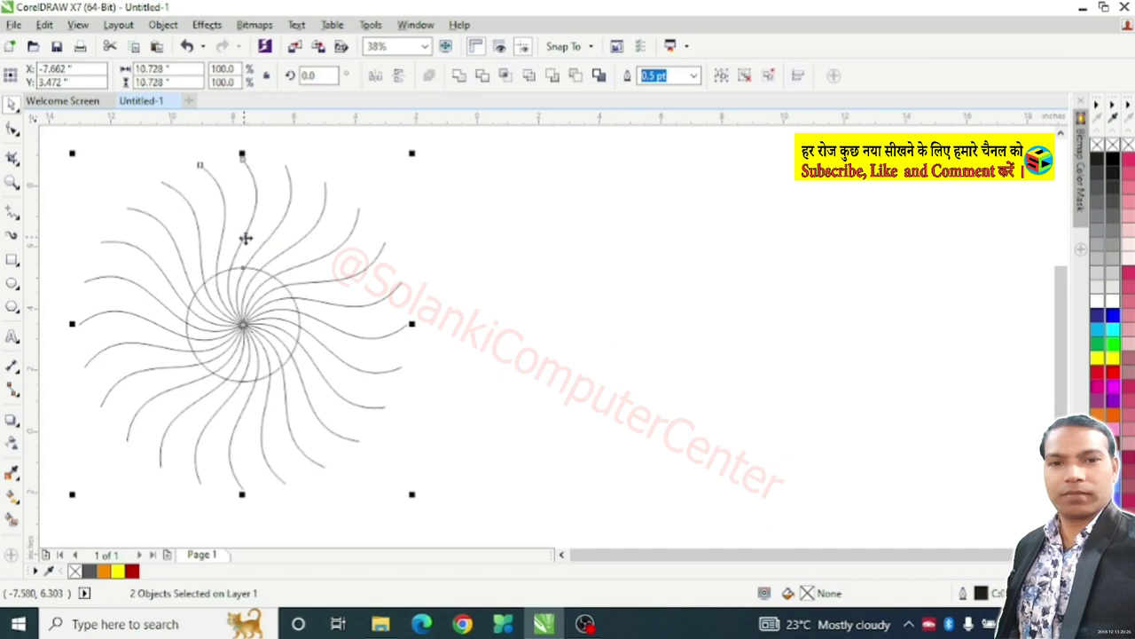
left_click(474, 275)
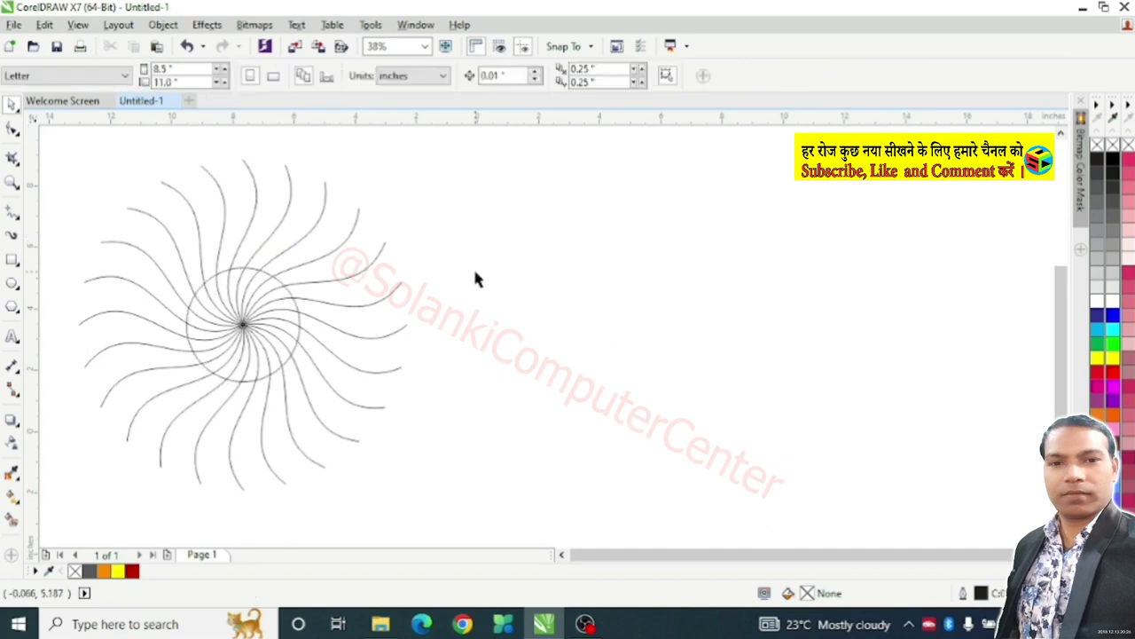
left_click(288, 292)
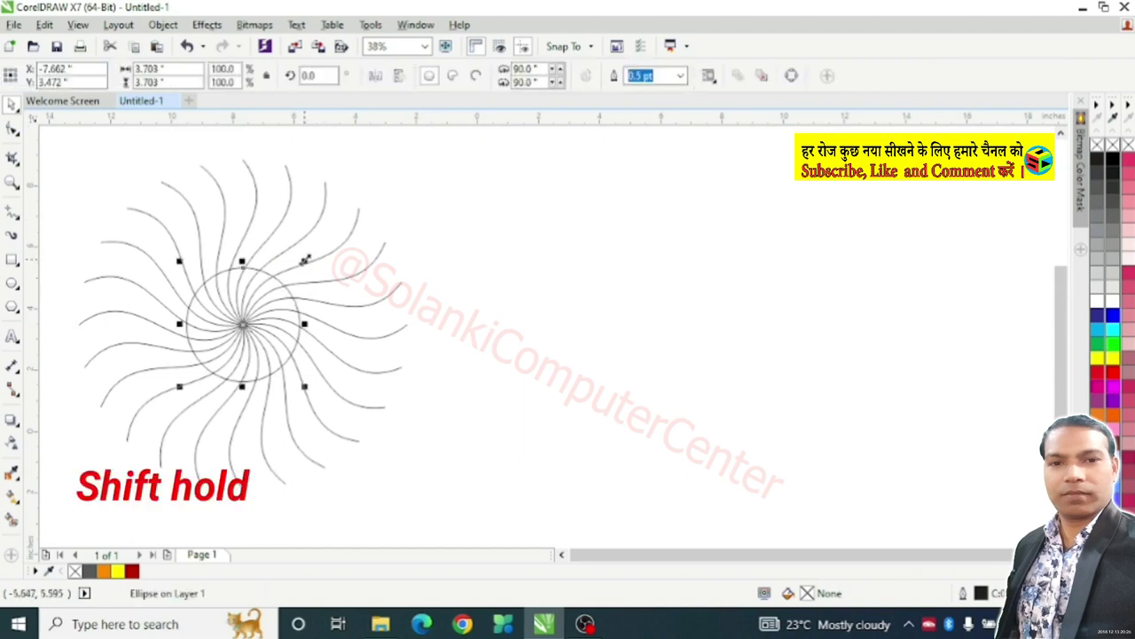
mouse_move(304, 259)
left_mouse_down()
mouse_move(443, 186)
mouse_move(464, 146)
left_mouse_up()
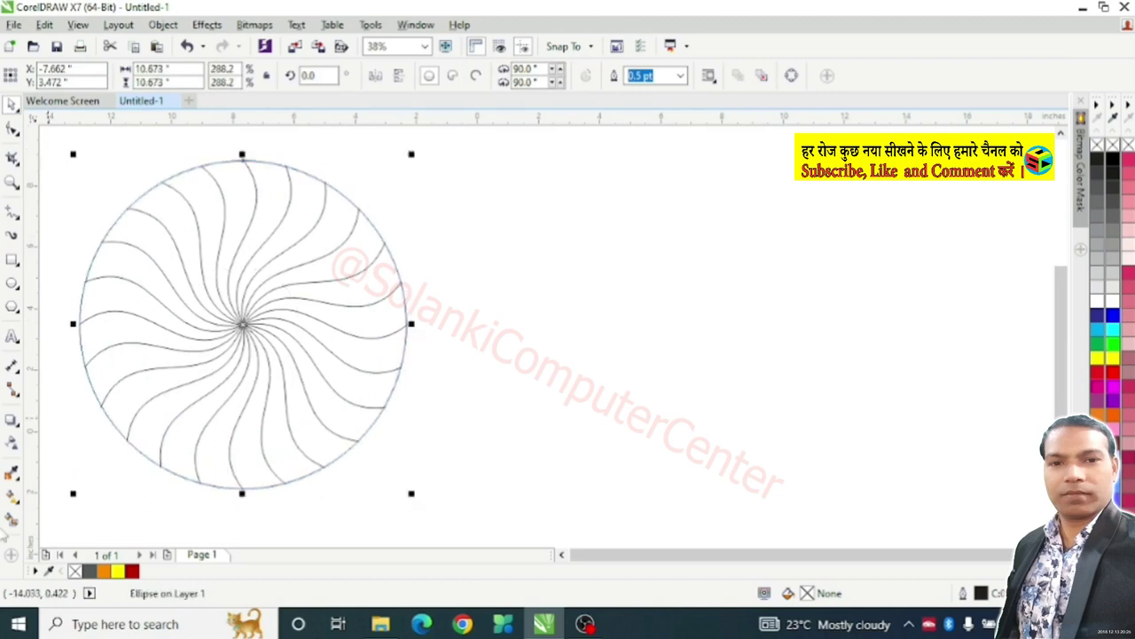
- Smart Fill one gap between two neighbouring curves with dark grey
left_click(13, 521)
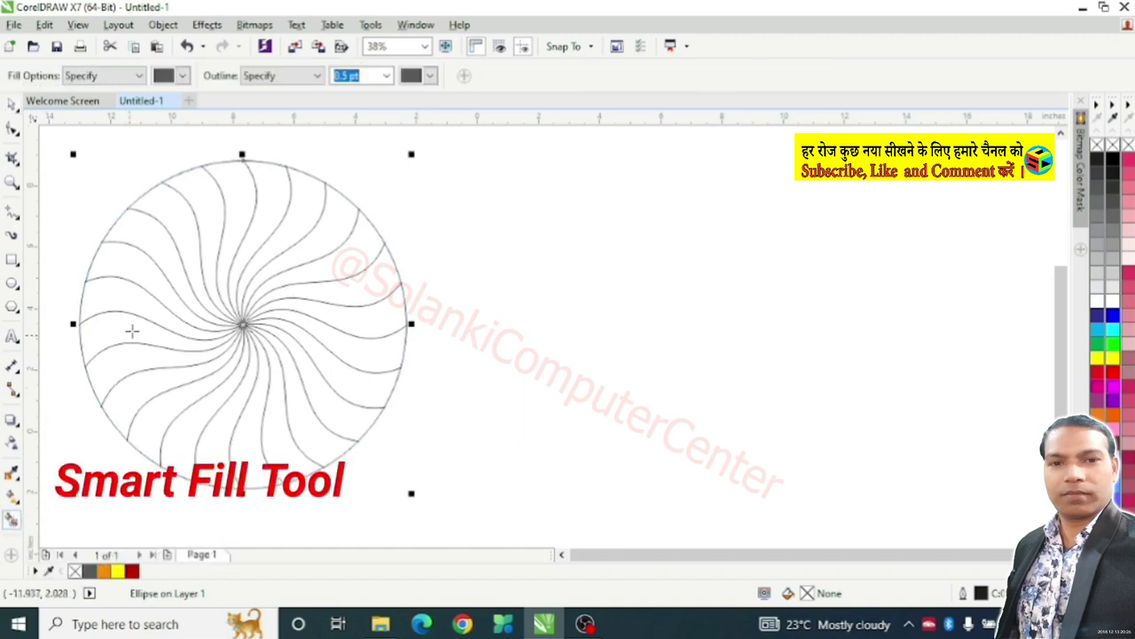
left_click(213, 230)
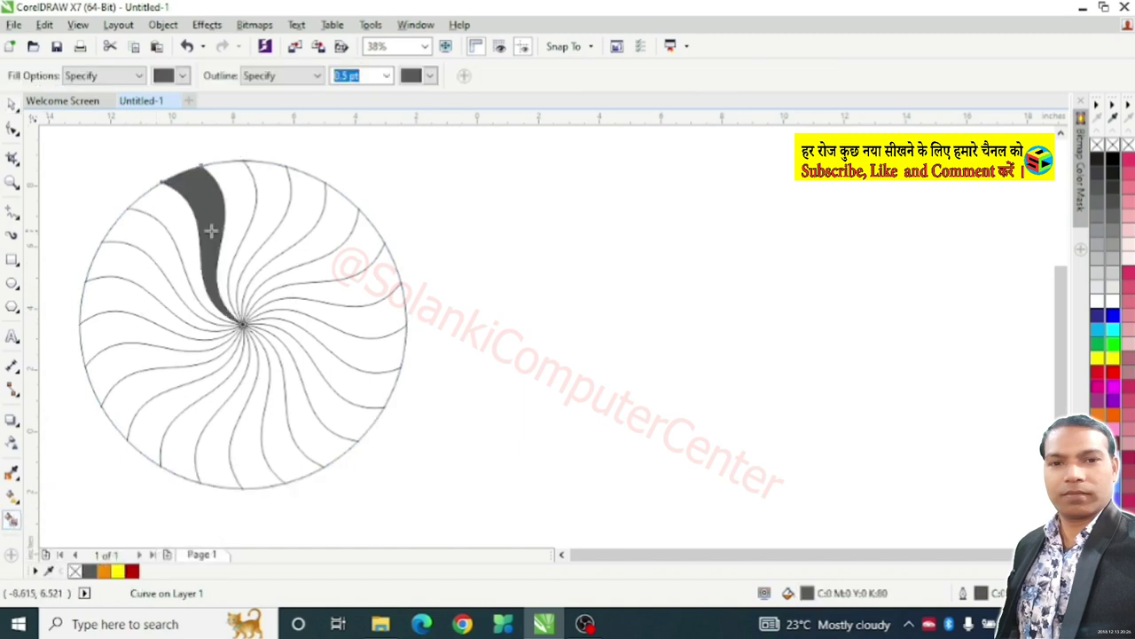
left_click(11, 104)
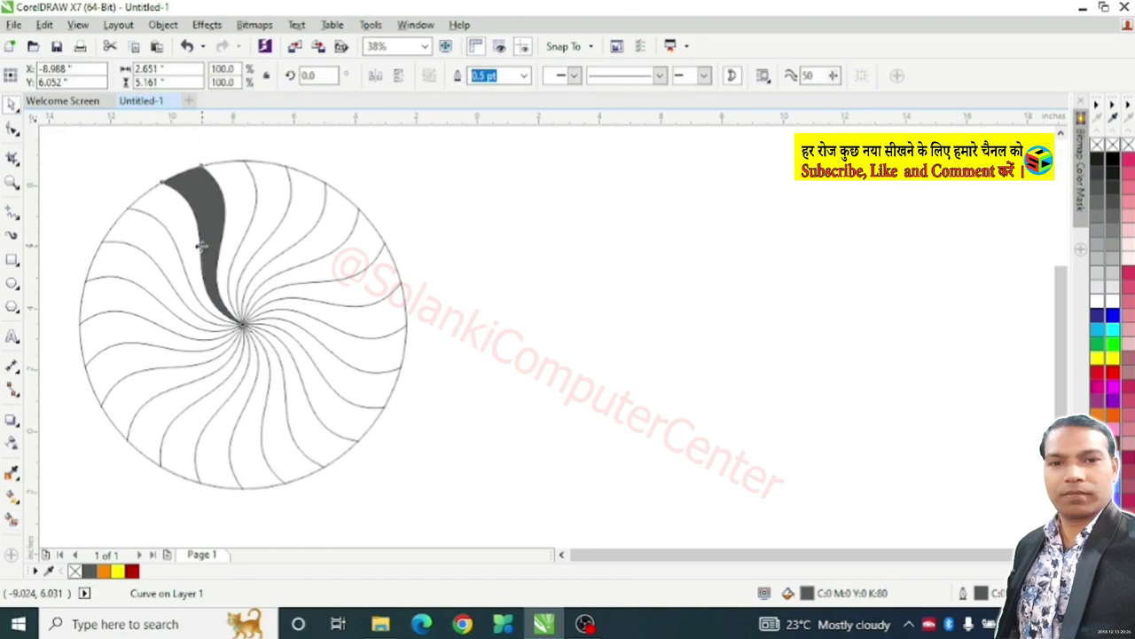
- Drag the grey petal aside, then delete the circle and all swirl curves
left_click_drag(203, 244, 478, 229)
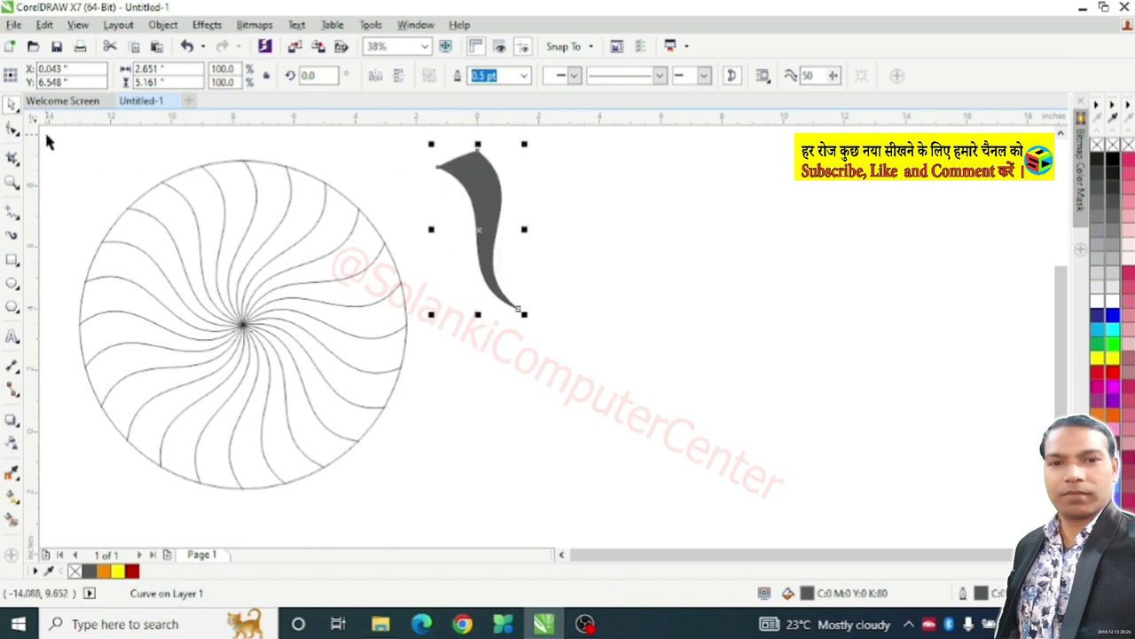
mouse_move(47, 135)
left_mouse_down()
mouse_move(267, 295)
mouse_move(441, 401)
left_mouse_up()
key("Delete")
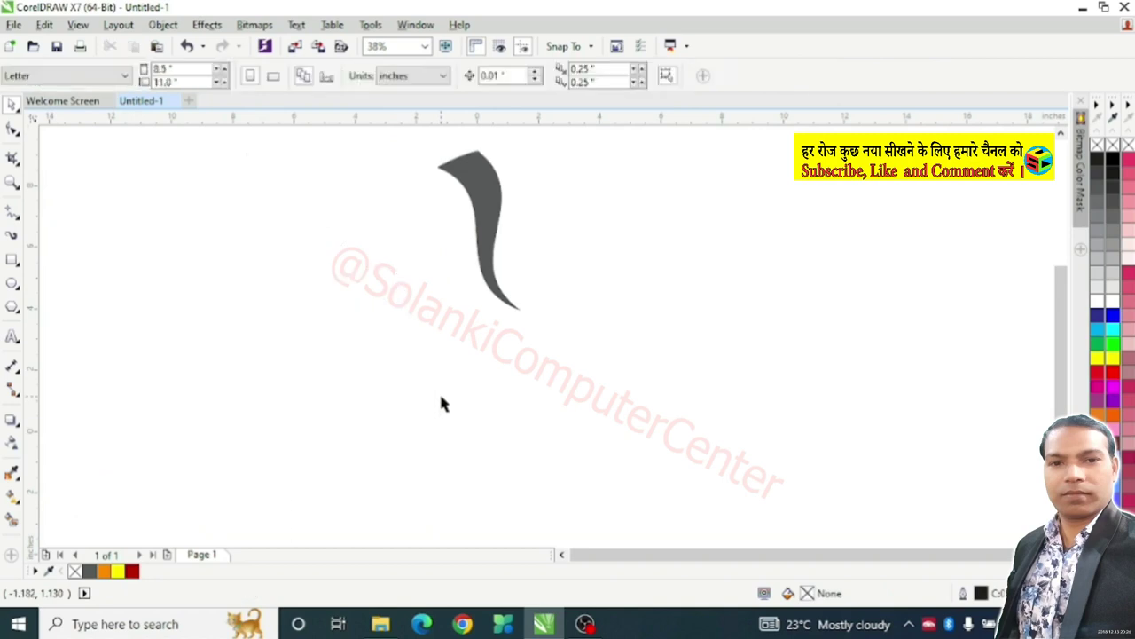
- Give the petal a linear fountain fill, yellow at the top and orange at the tip
left_click(483, 210)
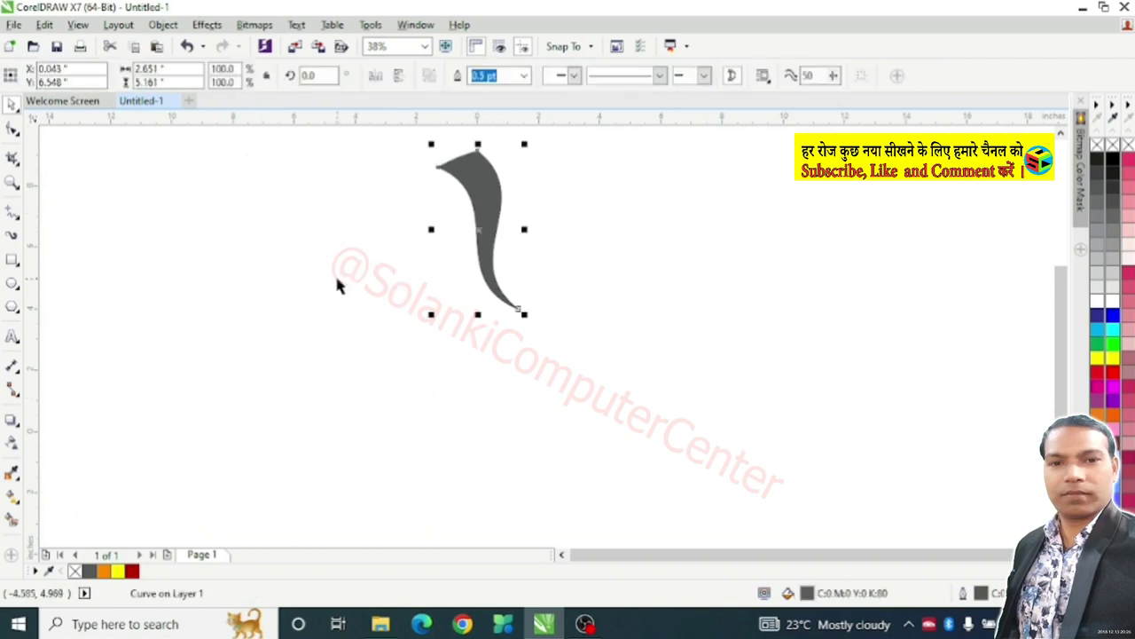
left_click(13, 497)
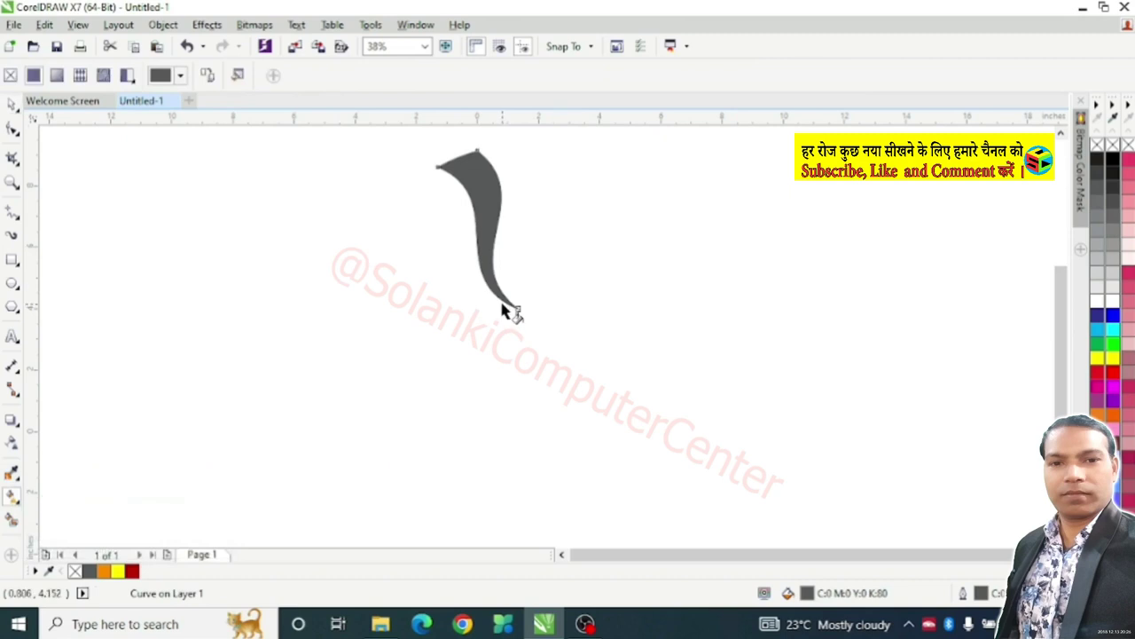
left_click_drag(503, 311, 474, 157)
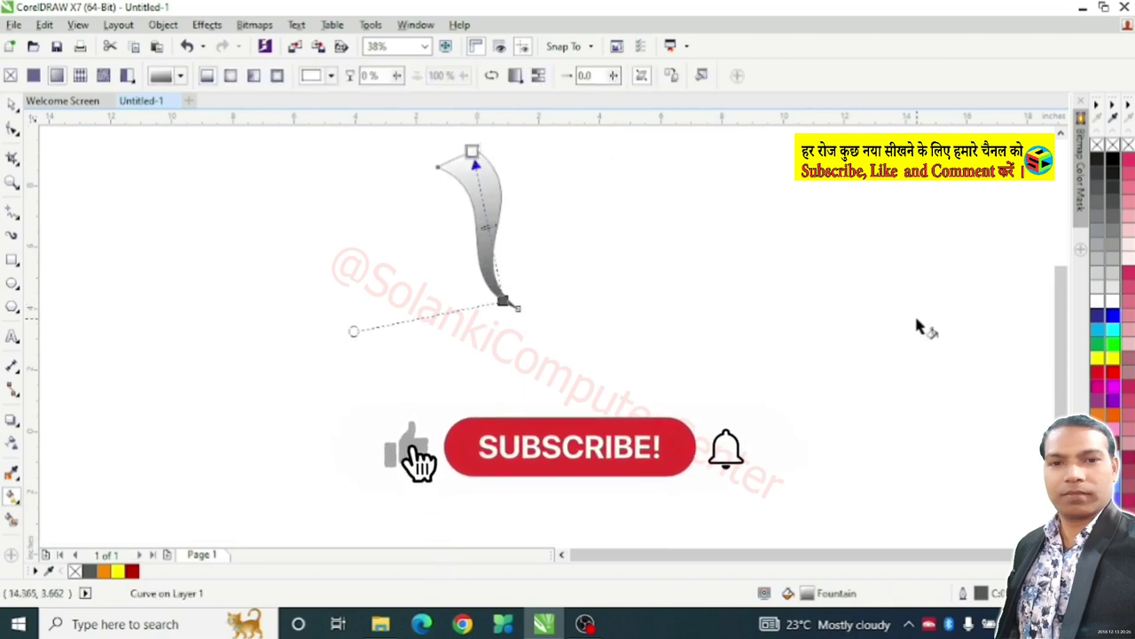
left_click(1112, 361)
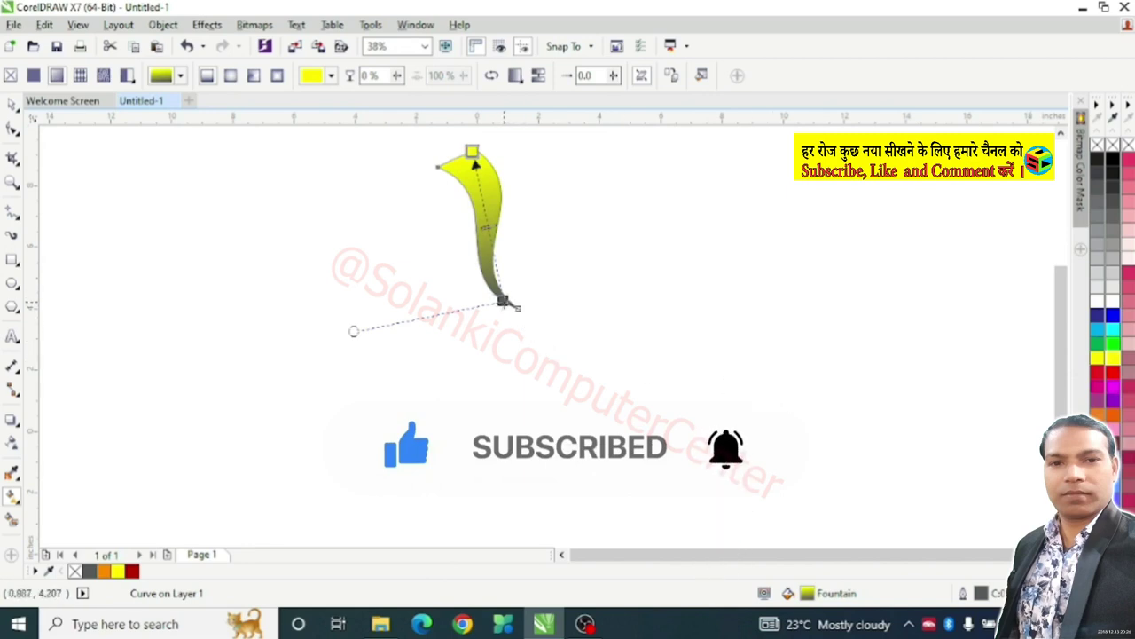
left_click(504, 301)
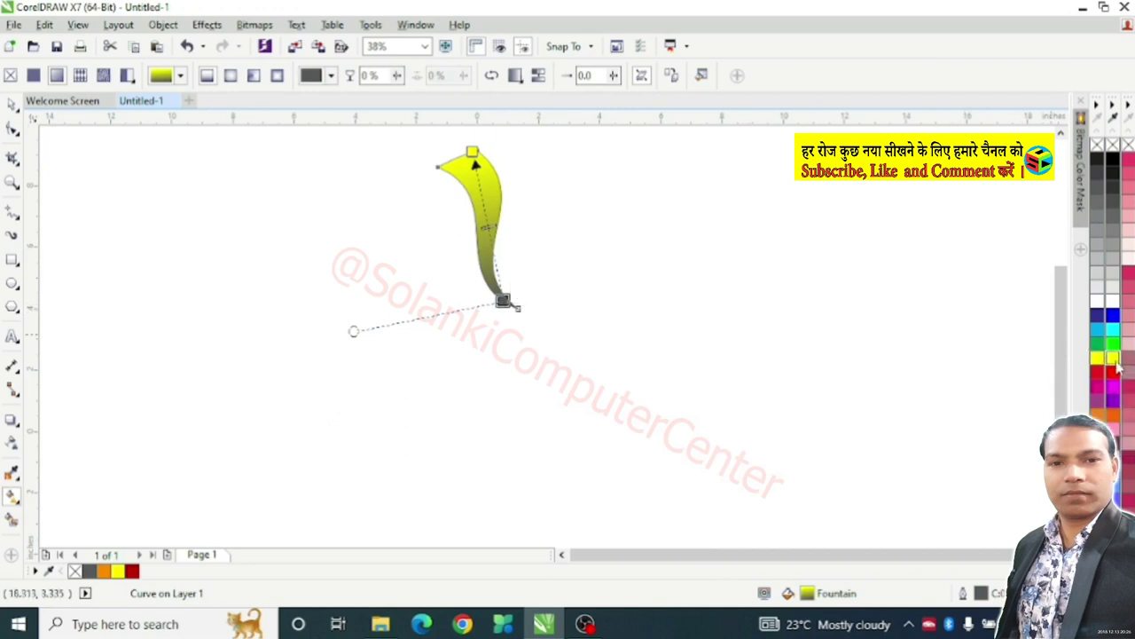
left_click(1117, 363)
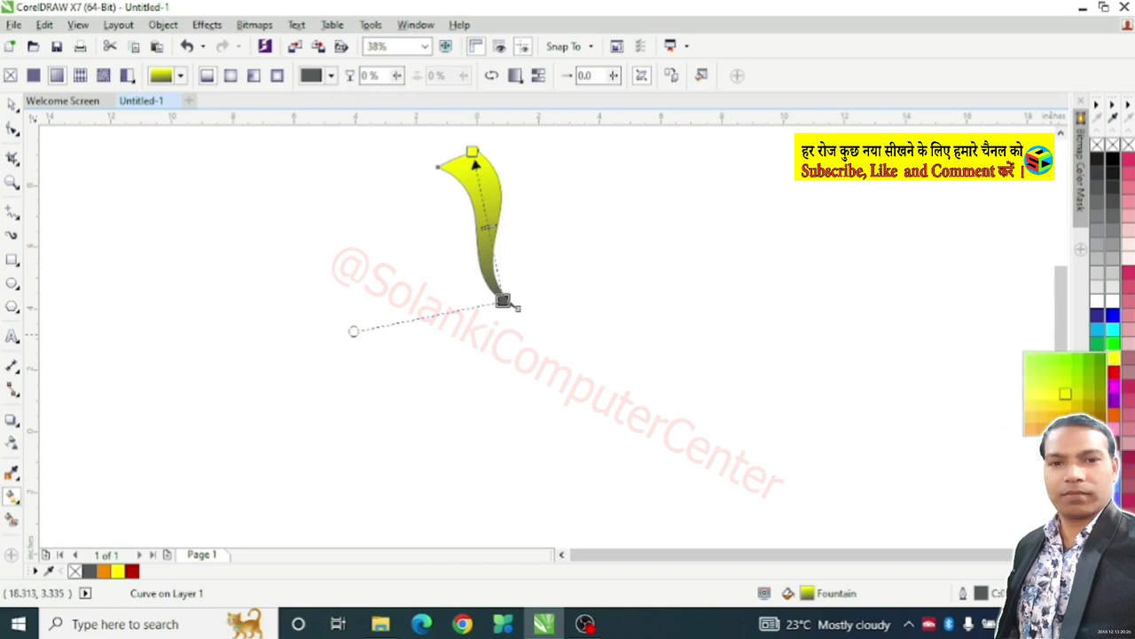
left_click(1065, 393)
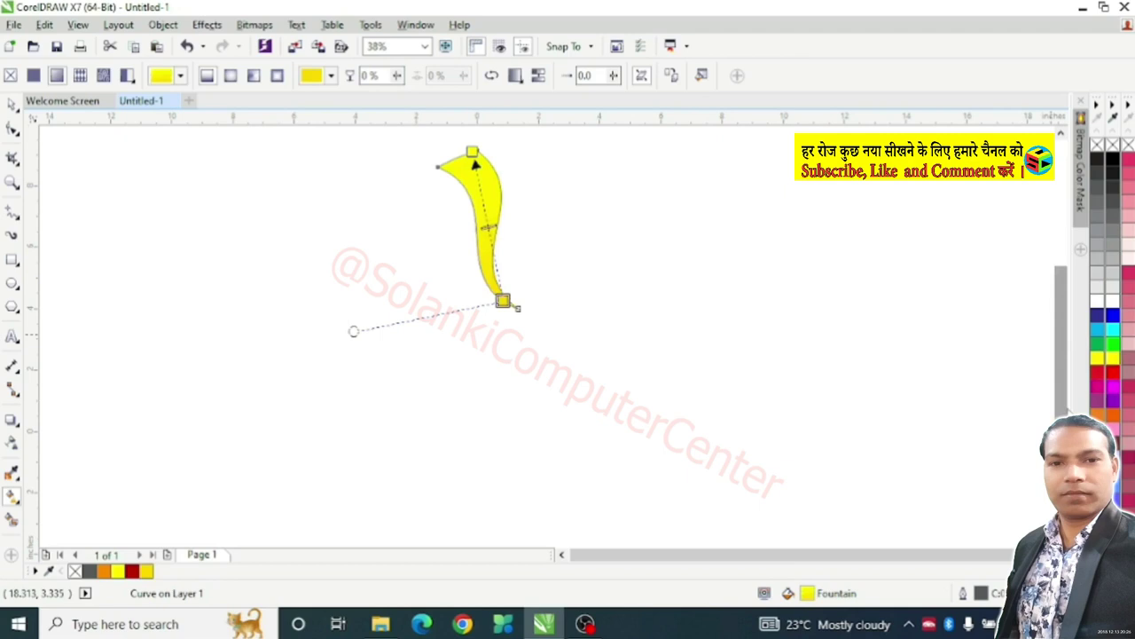
left_click(1120, 363)
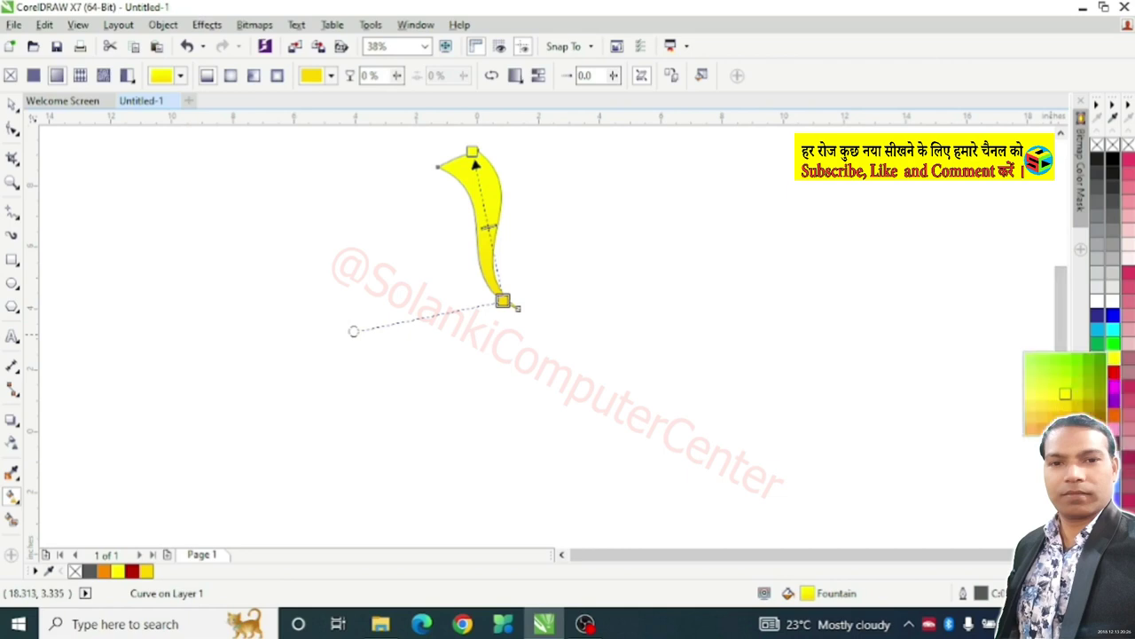
left_click(1098, 405)
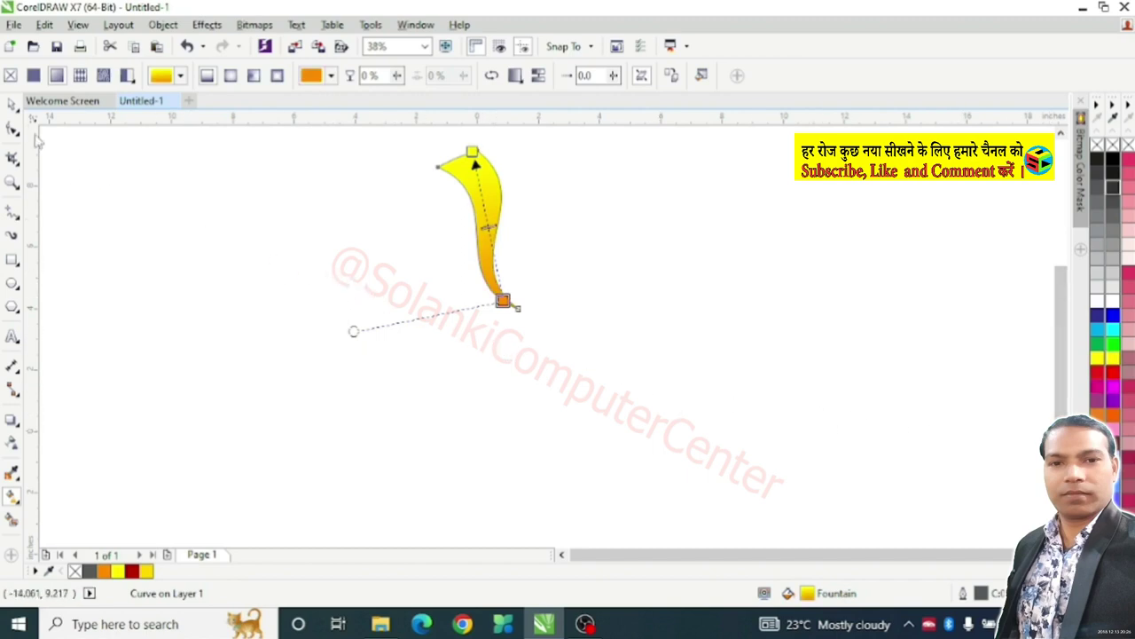
left_click(12, 105)
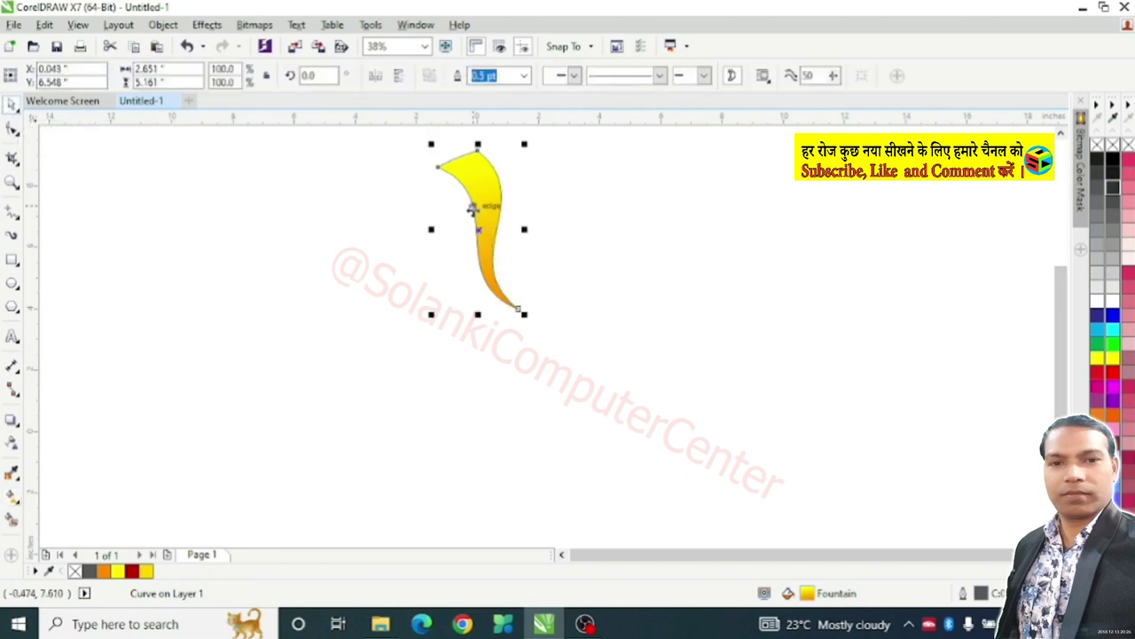
- Set the petal's rotation centre at its tip, rotate a copy to 330°, and repeat
left_click(479, 233)
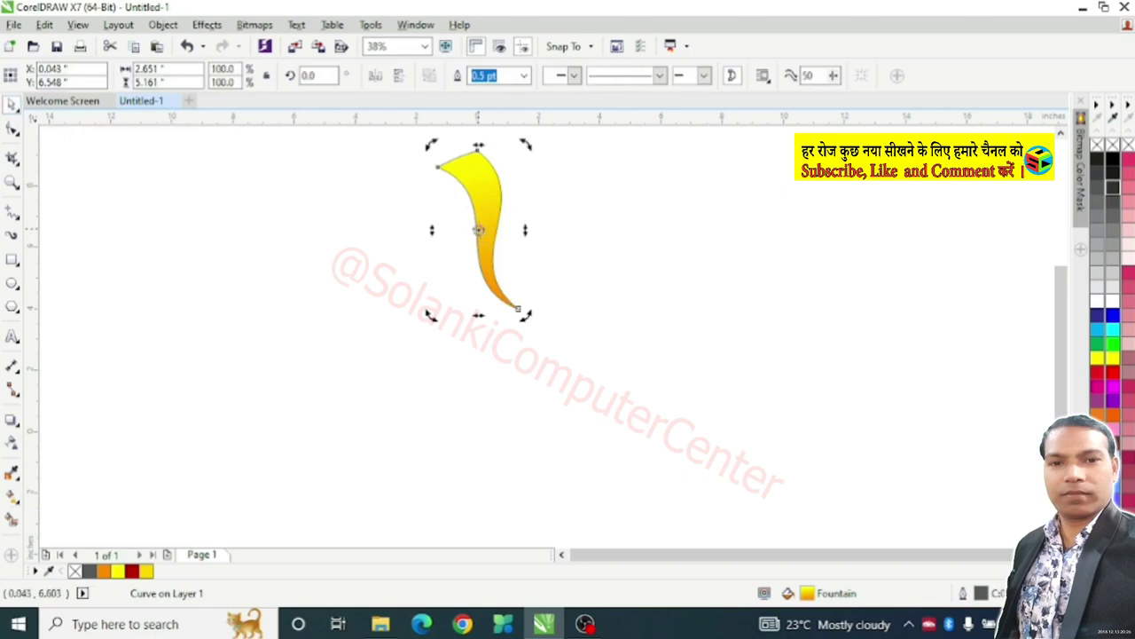
mouse_move(479, 230)
left_mouse_down()
mouse_move(552, 319)
mouse_move(520, 309)
left_mouse_up()
mouse_move(526, 142)
left_mouse_down()
mouse_move(627, 194)
mouse_move(601, 187)
left_mouse_up()
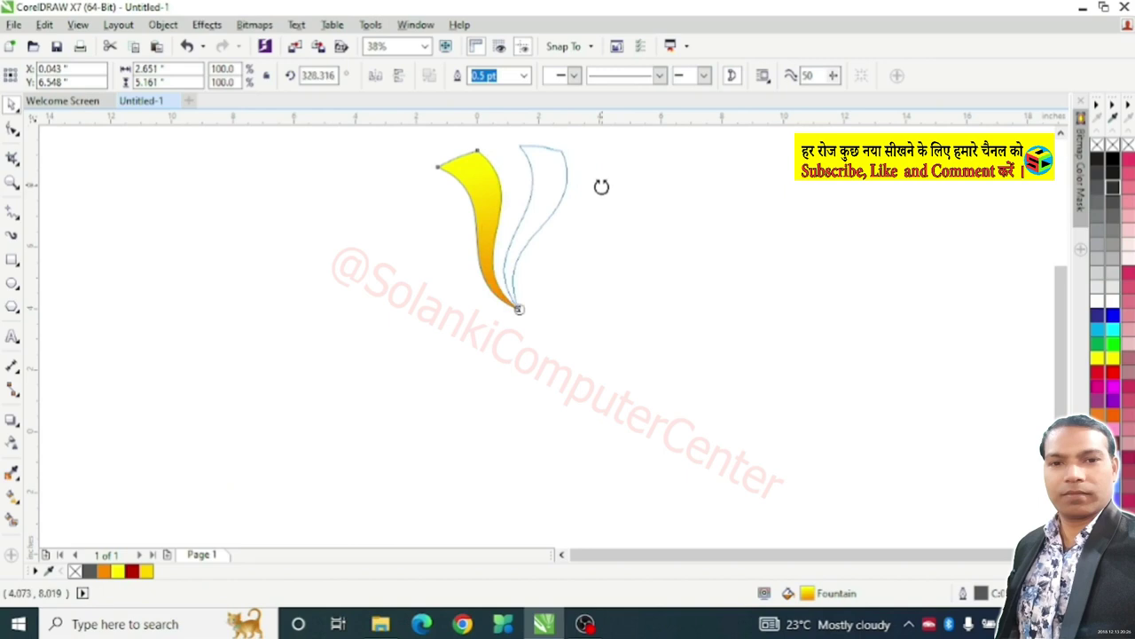
left_click_drag(601, 187, 580, 182)
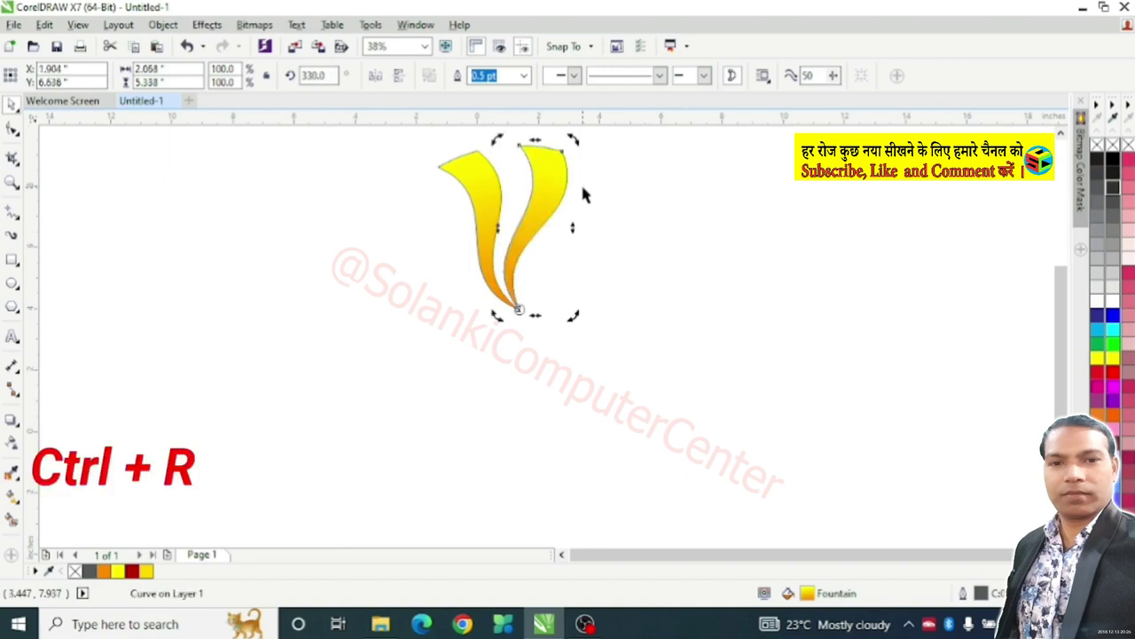
key("ctrl+r")
key("ctrl+r")
key("ctrl+r")
key("ctrl+r")
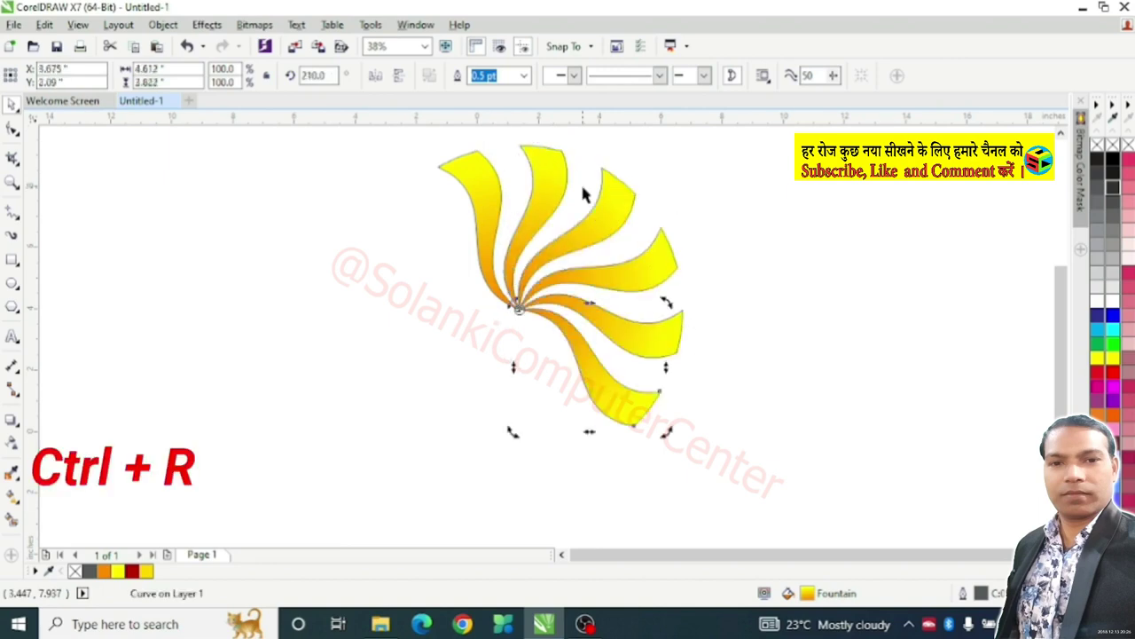
key("ctrl+r")
key("ctrl+r")
key("ctrl+r")
key("ctrl+r")
key("ctrl+r")
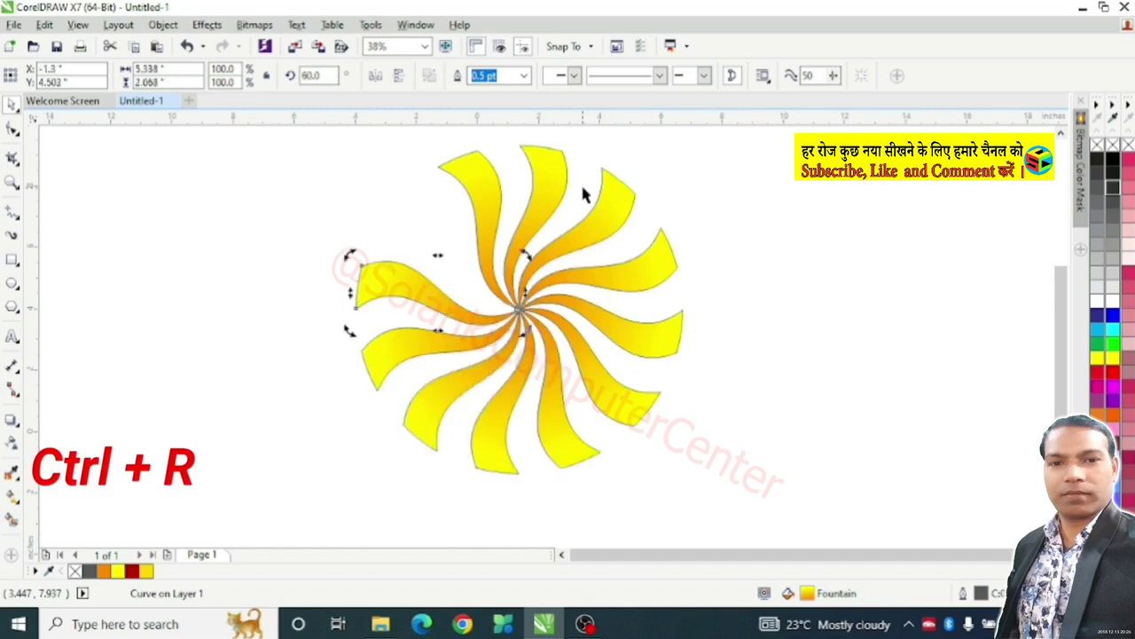
key("ctrl+r")
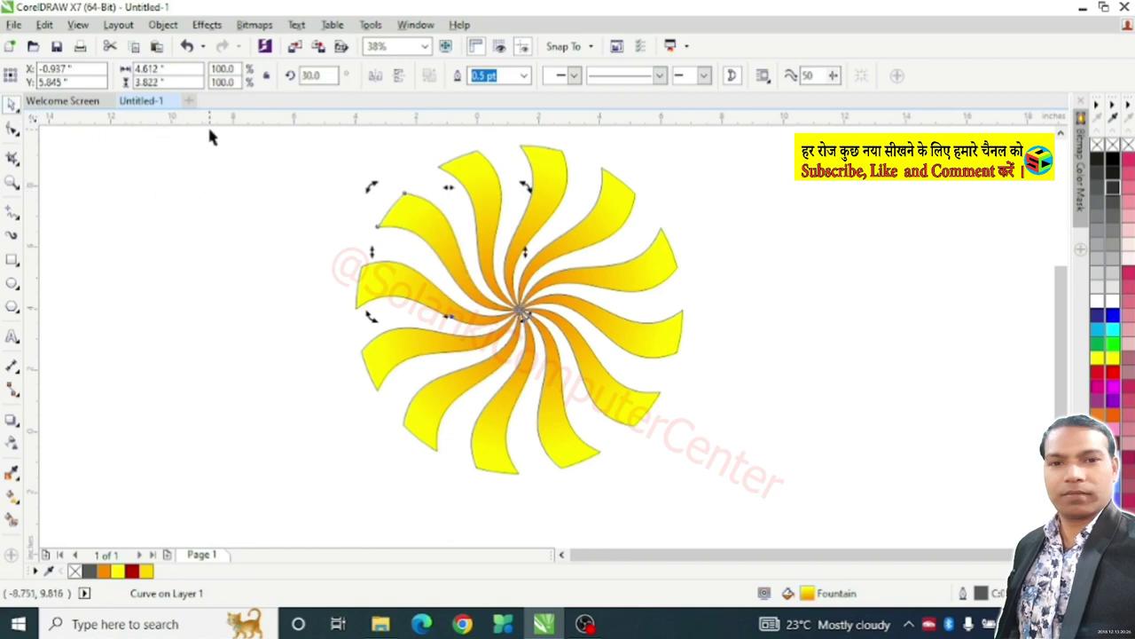
- Select all twelve petals and group them
left_click_drag(210, 131, 442, 258)
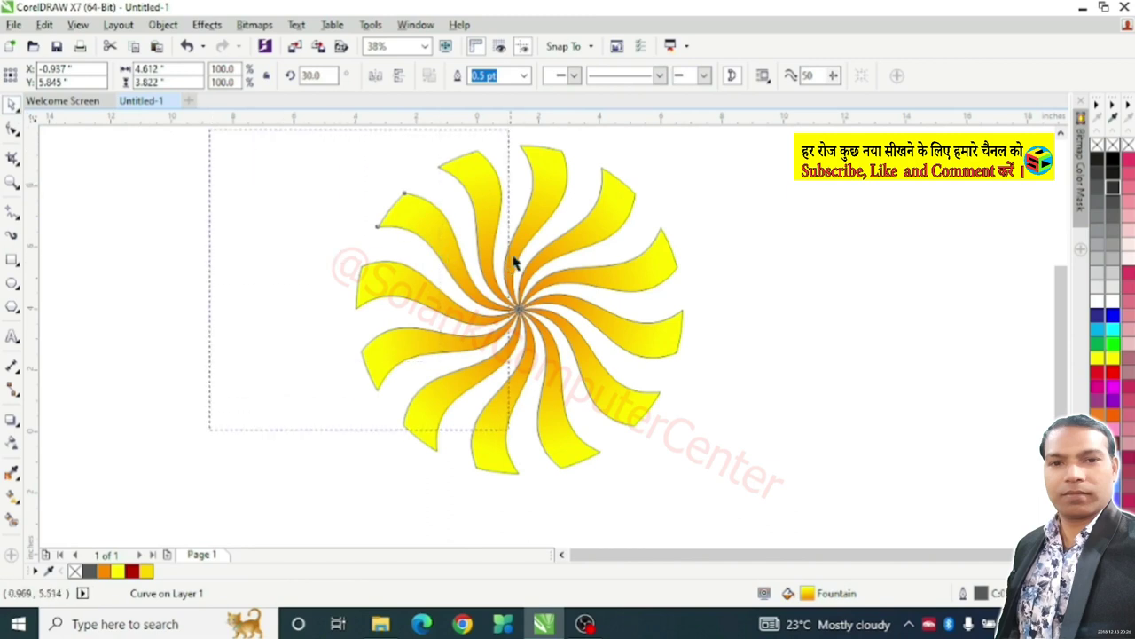
mouse_move(443, 256)
left_mouse_down()
mouse_move(620, 231)
mouse_move(687, 207)
mouse_move(745, 215)
left_mouse_up()
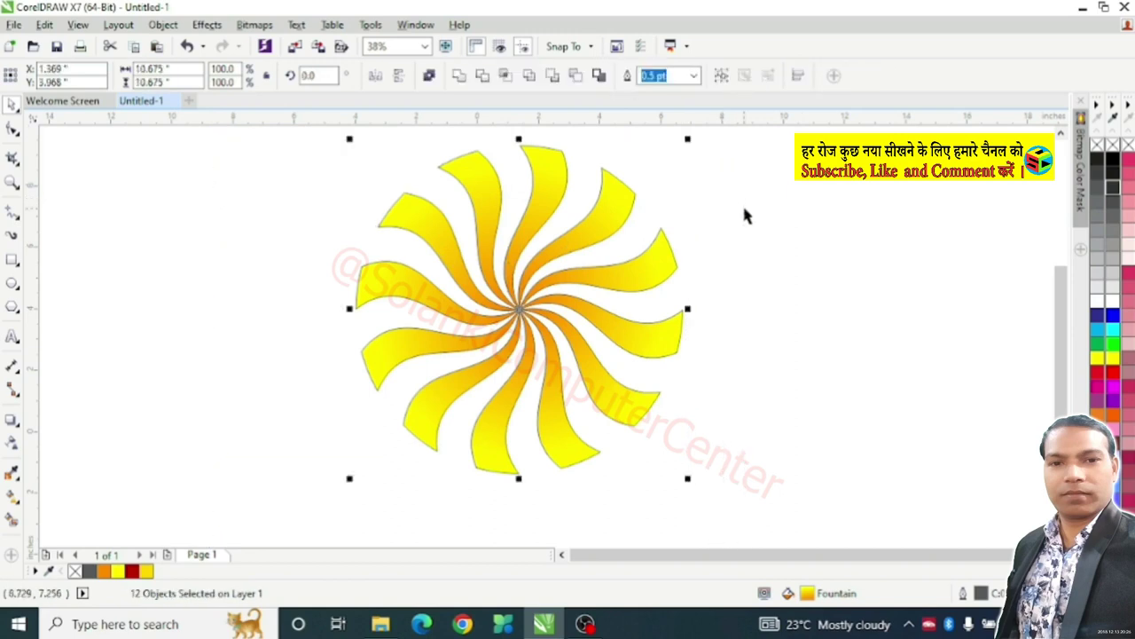
key("ctrl+g")
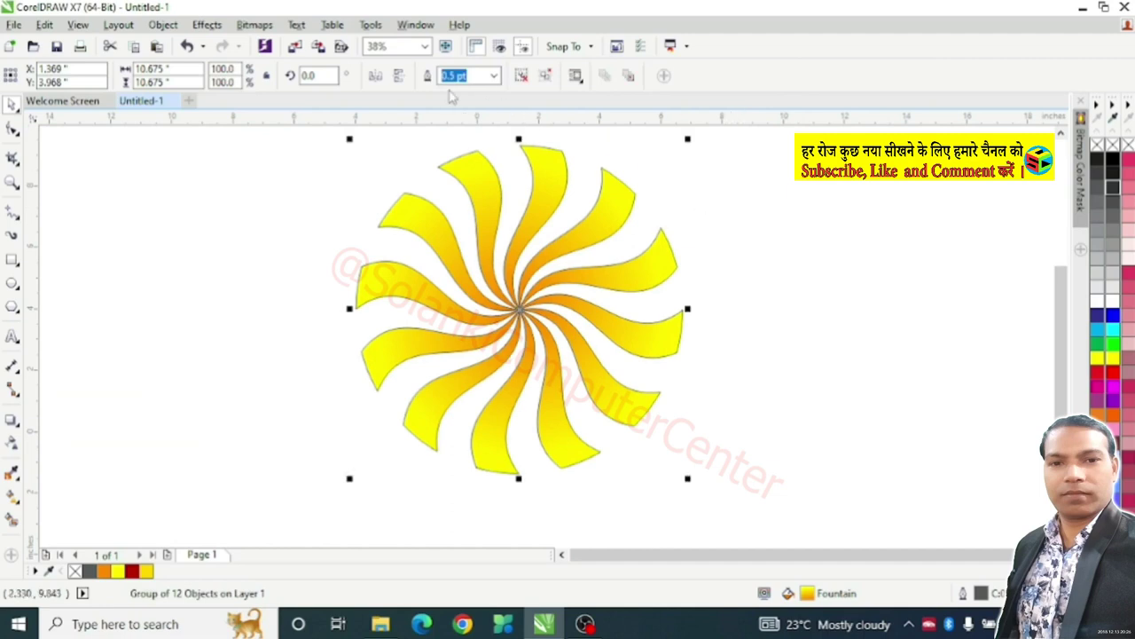
- Mirror the petal group horizontally and rotate it 45°
left_click(378, 79)
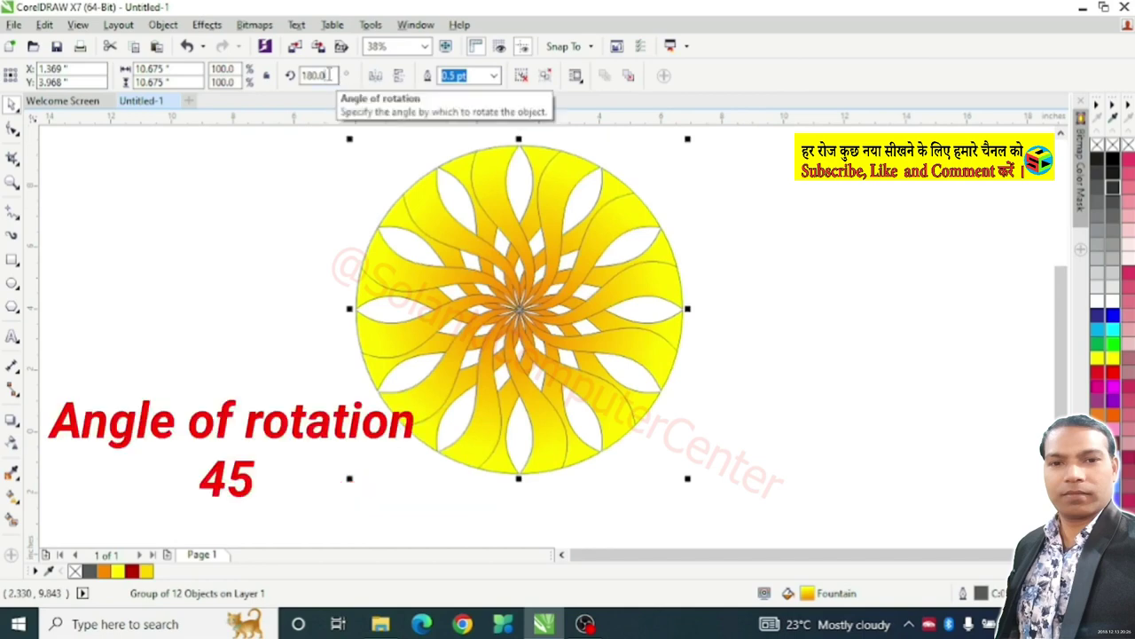
key("BackSpace")
key("BackSpace")
key("BackSpace")
type("4")
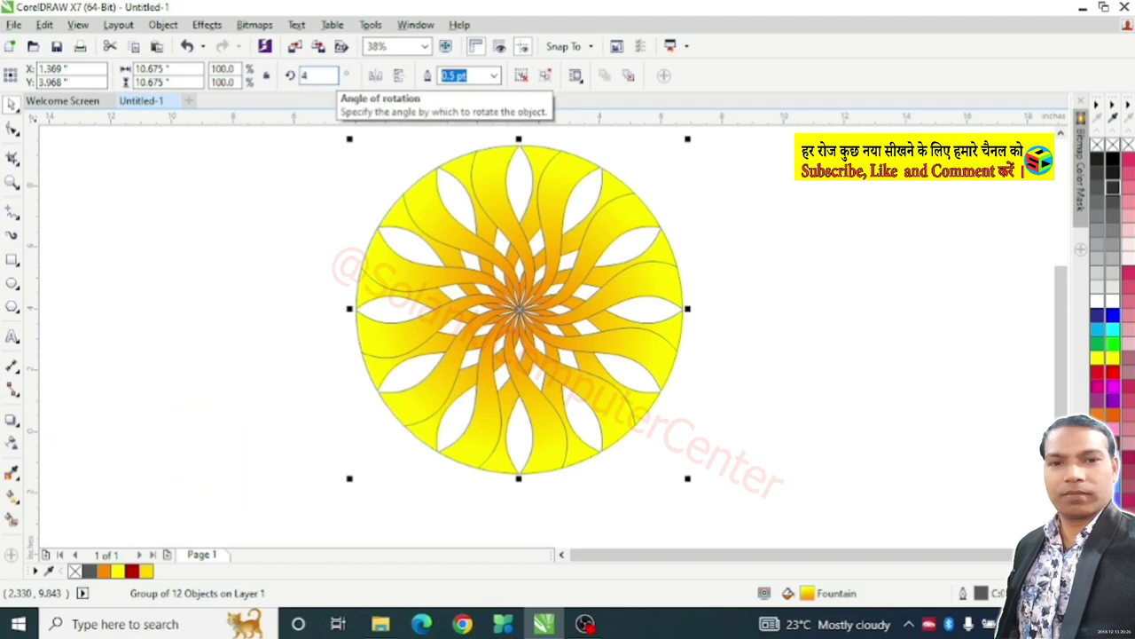
type("5")
key("Return")
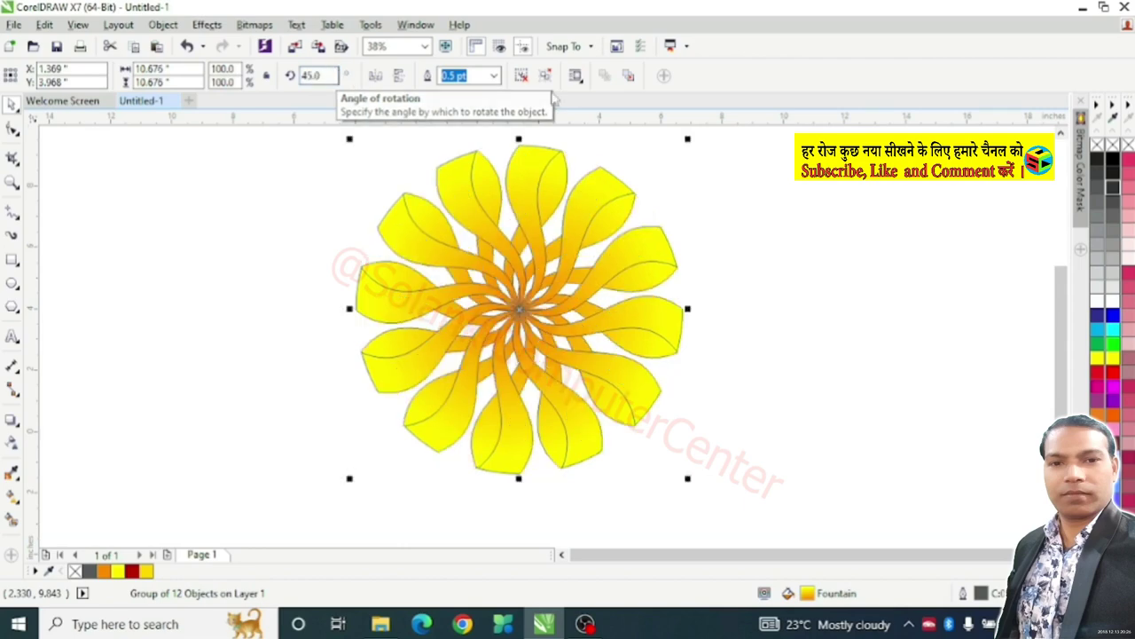
- Fill the underlying petal group with black, then select the whole flower design
left_click(650, 269)
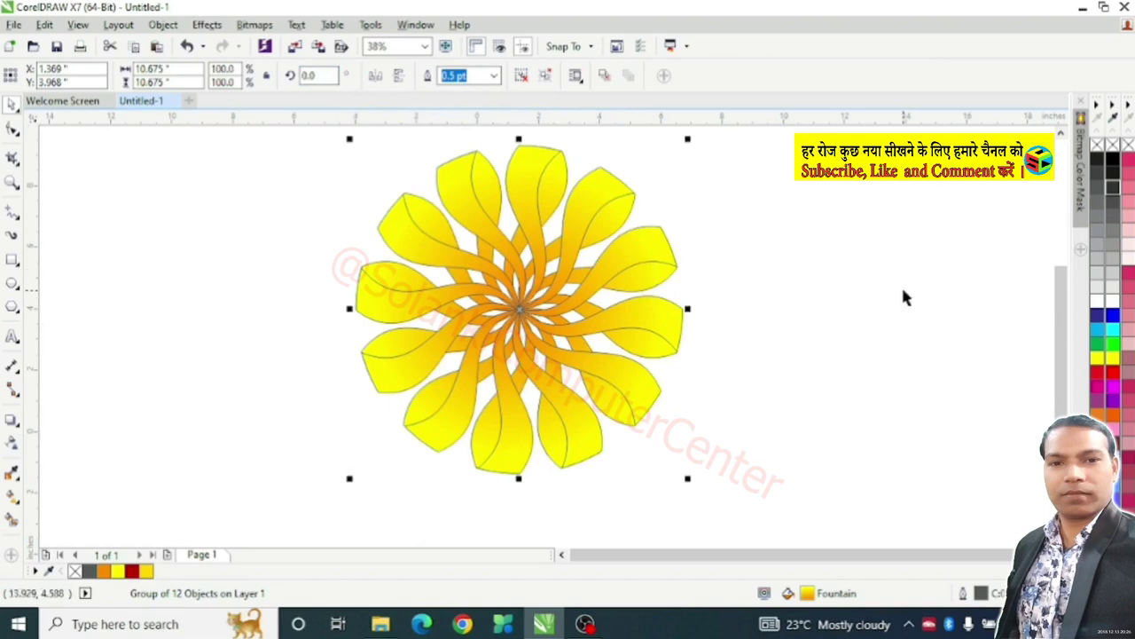
left_click(1113, 161)
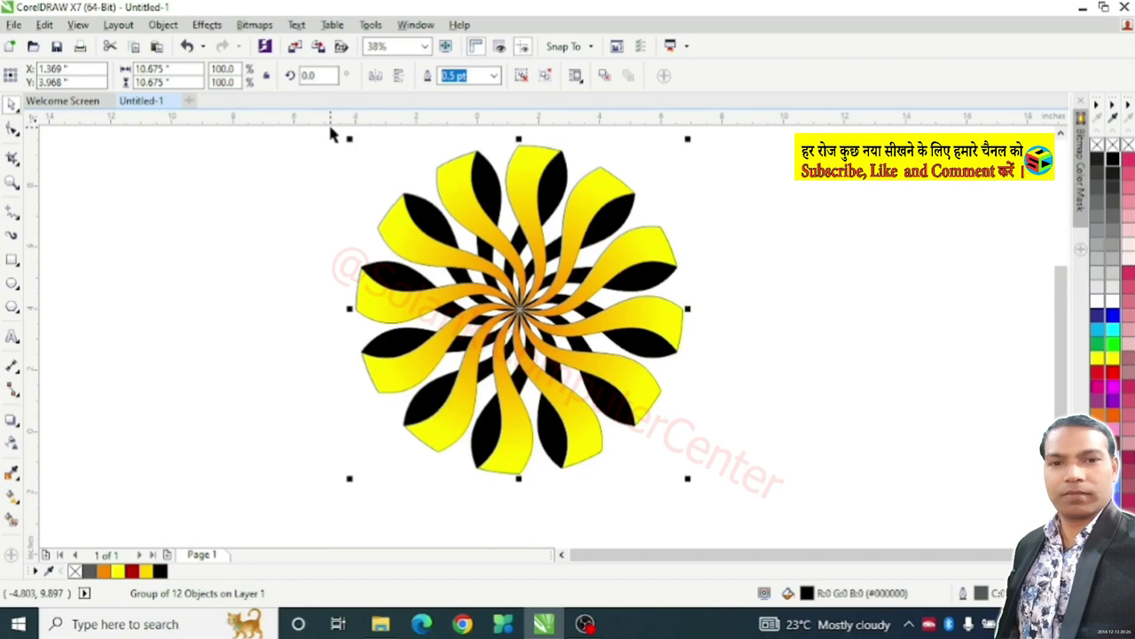
mouse_move(330, 135)
left_mouse_down()
mouse_move(424, 227)
mouse_move(561, 310)
mouse_move(713, 365)
left_mouse_up()
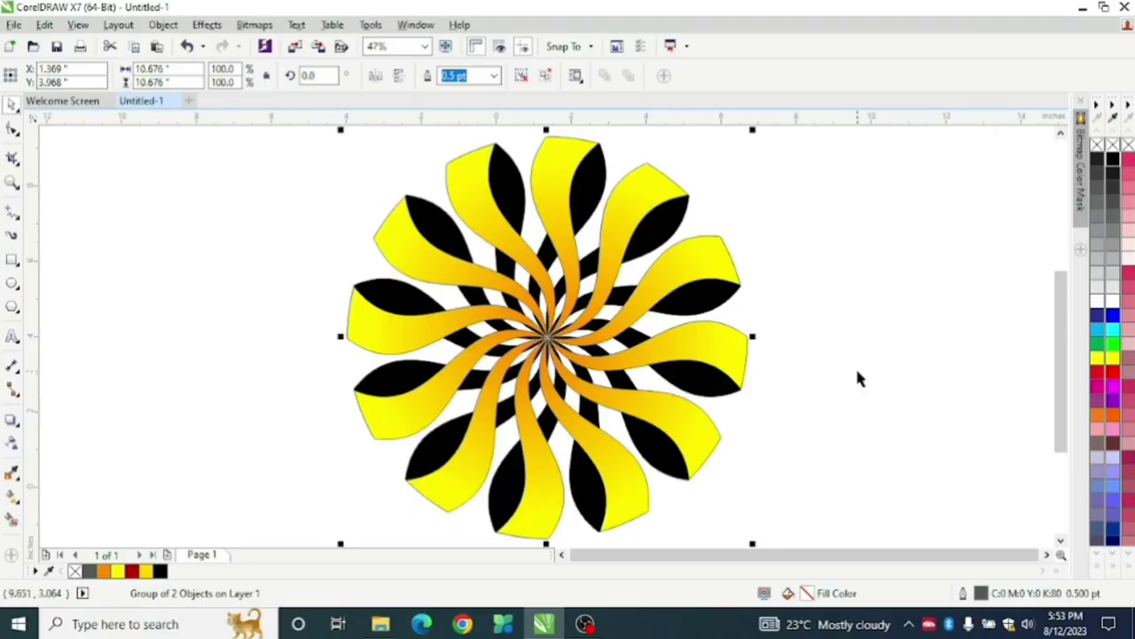
left_click(856, 372)
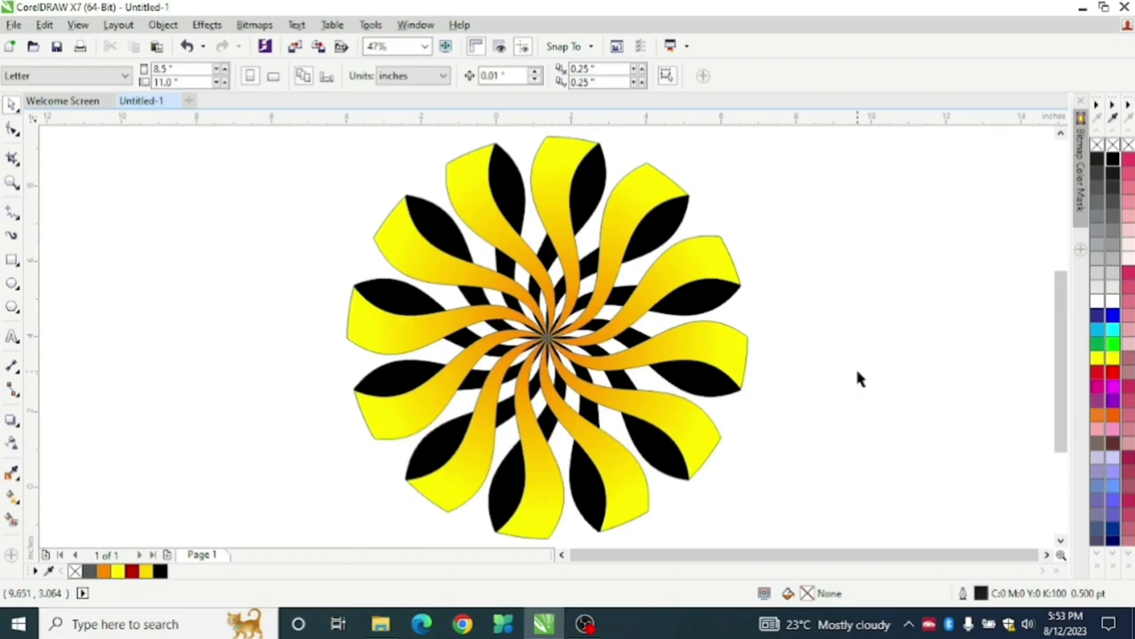